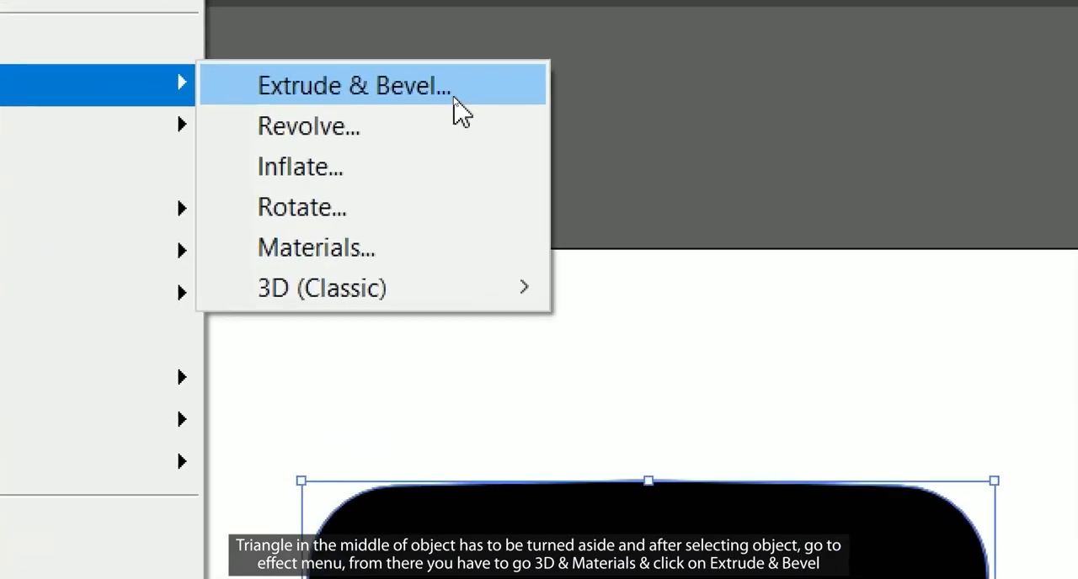
Step: Apply the 3D Extrude & Bevel effect to the solid black rounded rectangle on the artboard, with a depth of 150 pt
{"action": "left_click", "coordinate": [455, 98]}
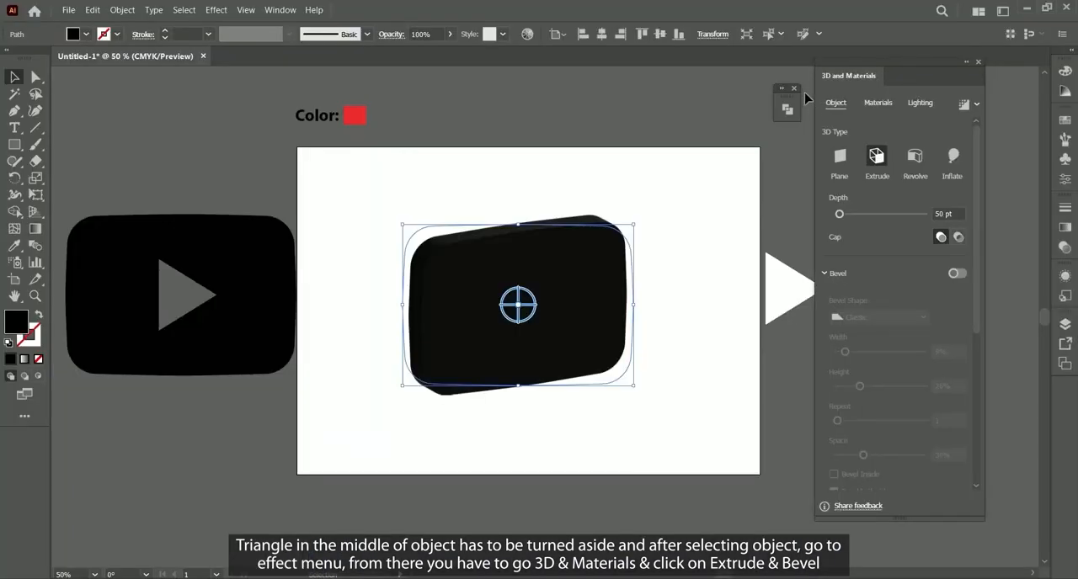
{"action": "left_click_drag", "start_coordinate": [883, 57], "coordinate": [890, 60]}
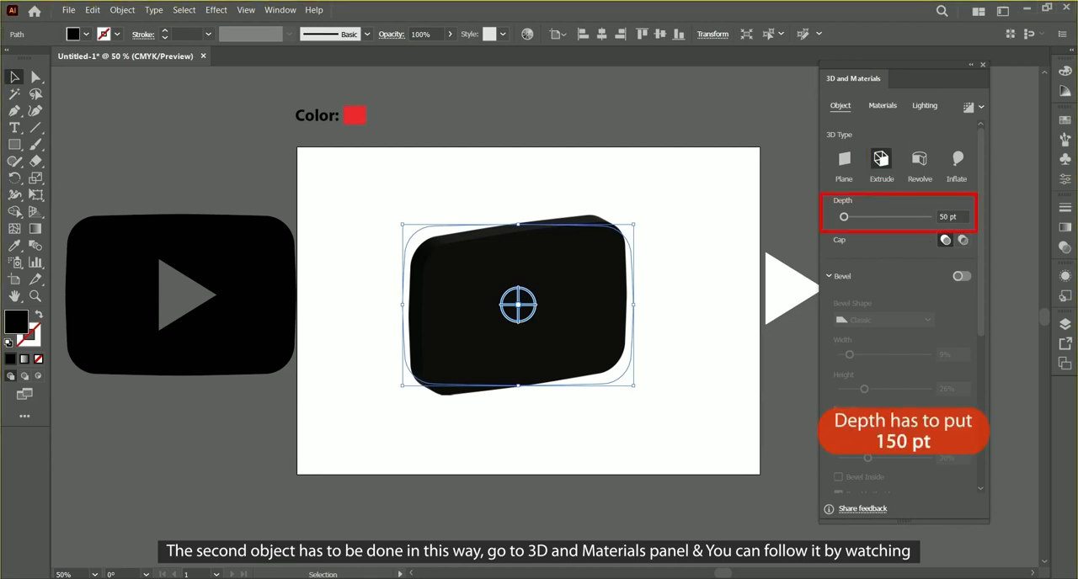
{"action": "left_click", "coordinate": [966, 216]}
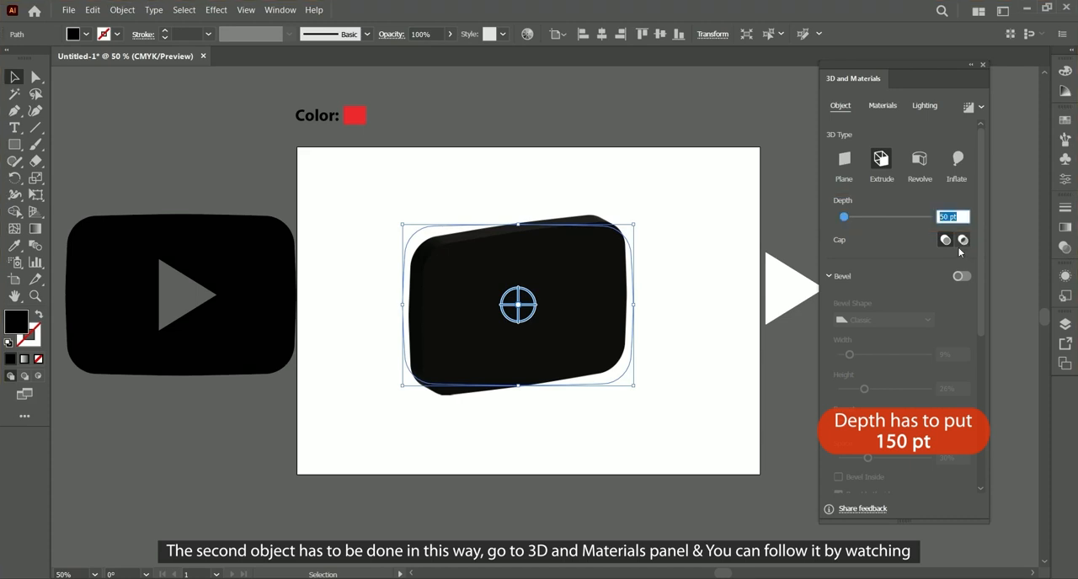
{"action": "type", "text": "150"}
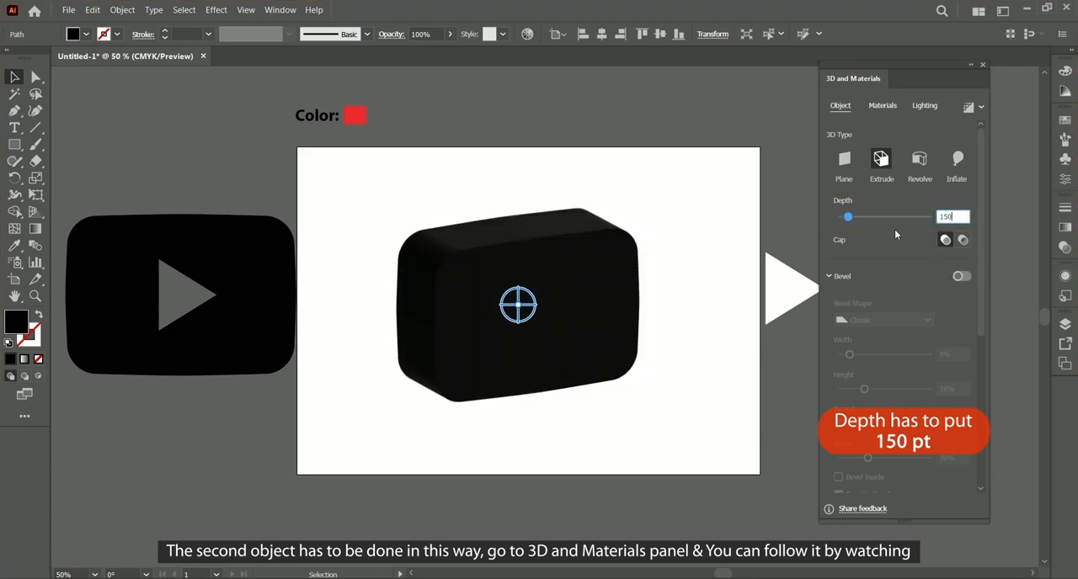
{"action": "key", "text": "Return"}
Step: Set the extruded rounded rectangle's rotation preset to Isometric Top
{"action": "left_click_drag", "start_coordinate": [979, 177], "coordinate": [973, 351]}
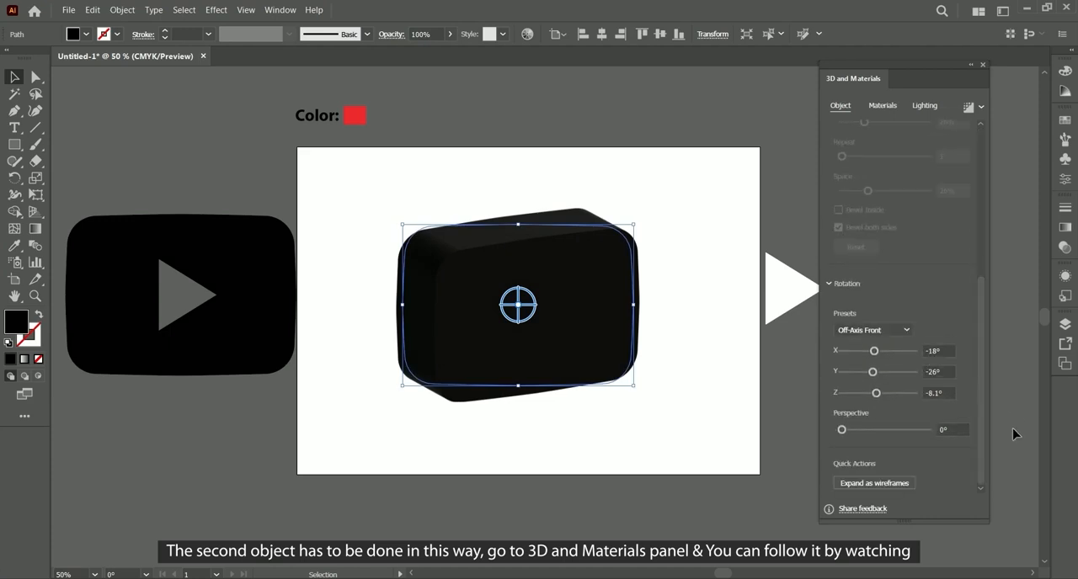
{"action": "left_click", "coordinate": [905, 331]}
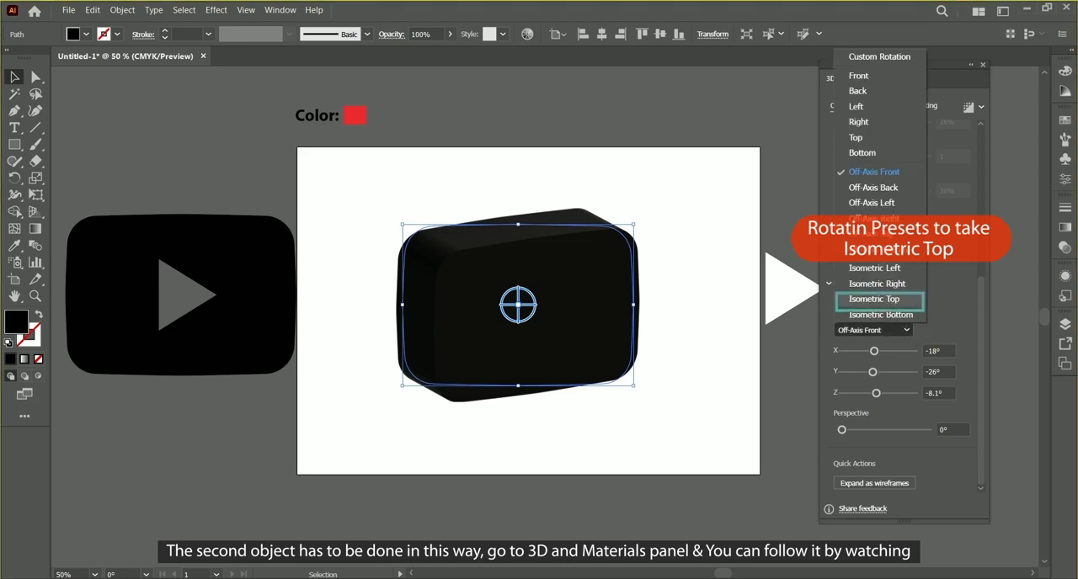
{"action": "left_click", "coordinate": [876, 299]}
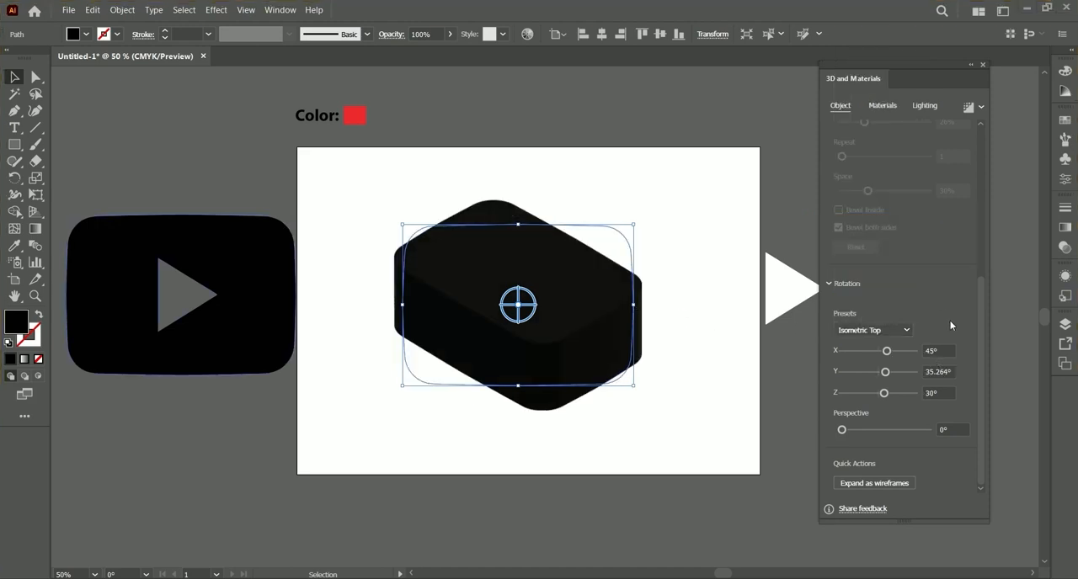
Step: Recolor the extruded block red by sampling the swatch beside the "Color:" label with the Eyedropper tool, and deselect it
{"action": "left_click", "coordinate": [708, 382]}
{"action": "left_click", "coordinate": [600, 341]}
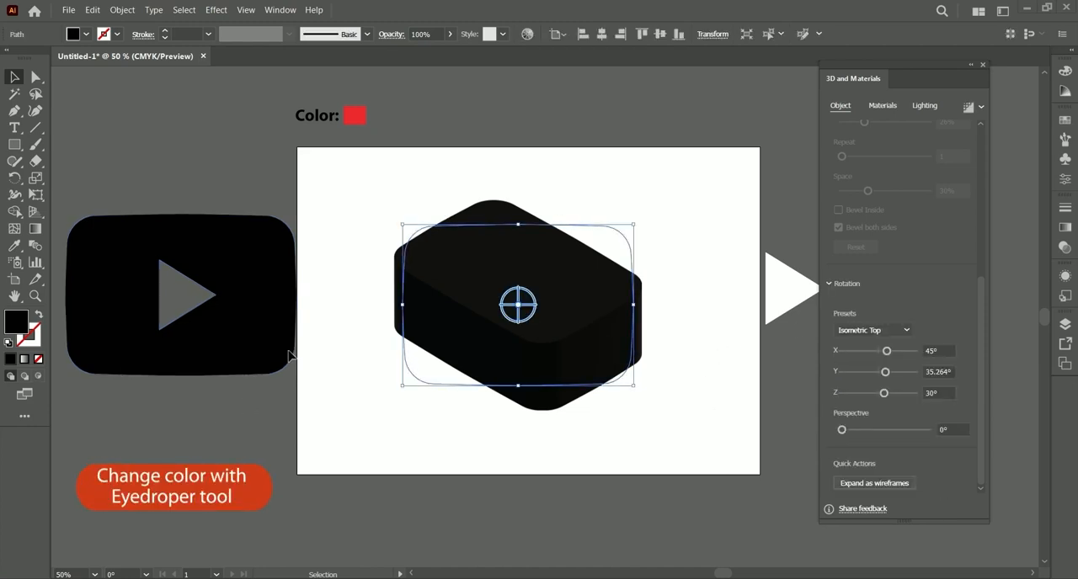
{"action": "left_click", "coordinate": [16, 247]}
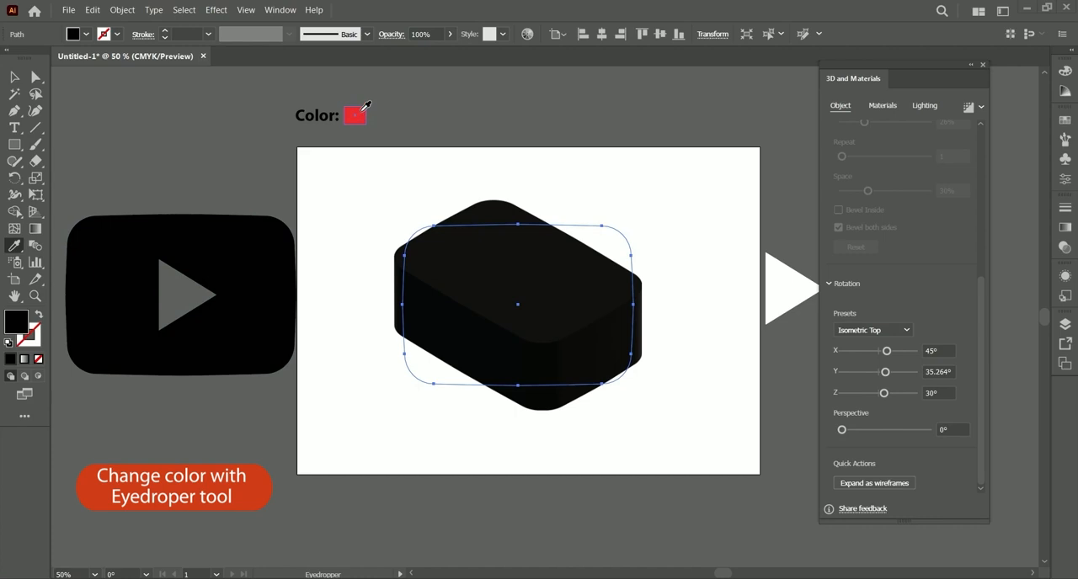
{"action": "left_click", "coordinate": [357, 114]}
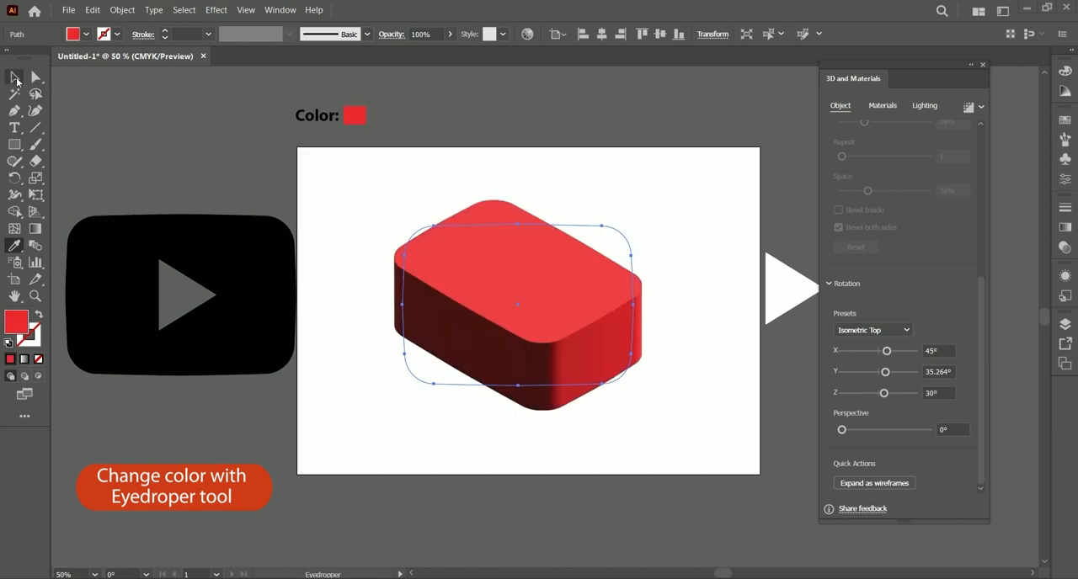
{"action": "left_click", "coordinate": [15, 77]}
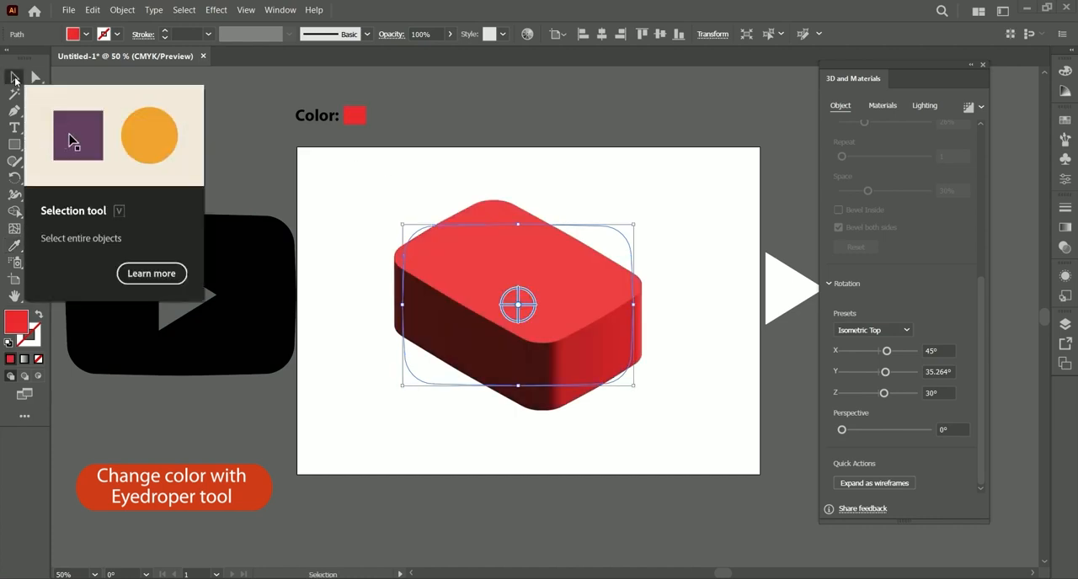
{"action": "left_click", "coordinate": [294, 96]}
Step: Extrude the black rounded rectangle with the triangular cutout to a depth of 60 pt
{"action": "left_click", "coordinate": [247, 240]}
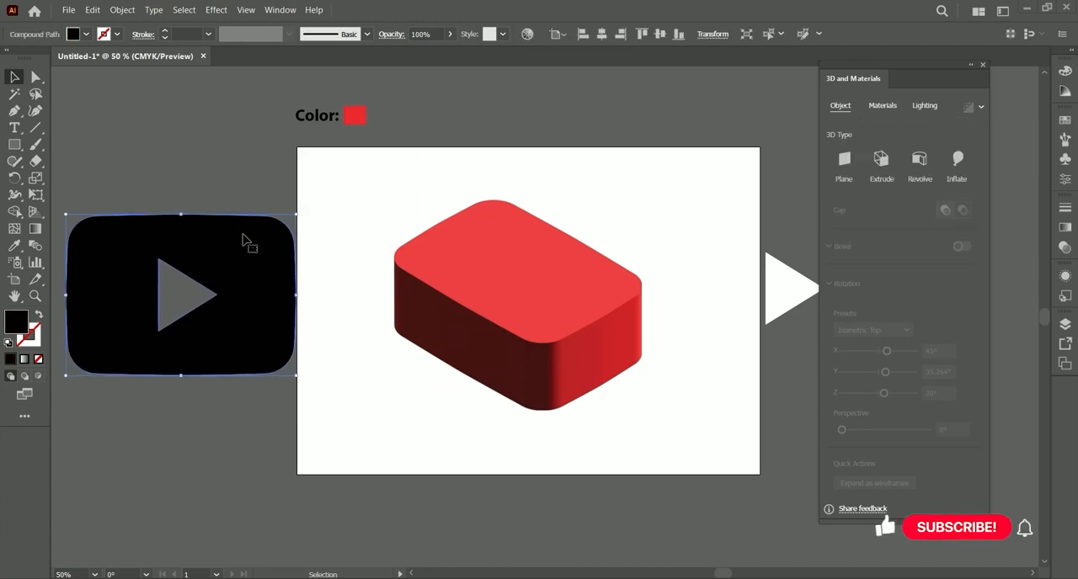
{"action": "key", "text": "ctrl+shift+a"}
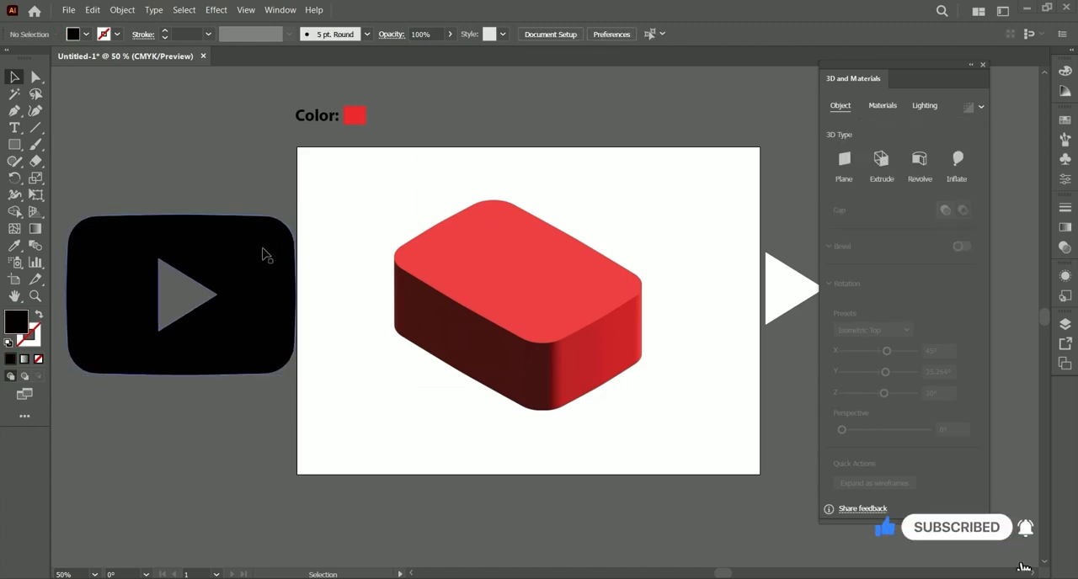
{"action": "left_click", "coordinate": [265, 253]}
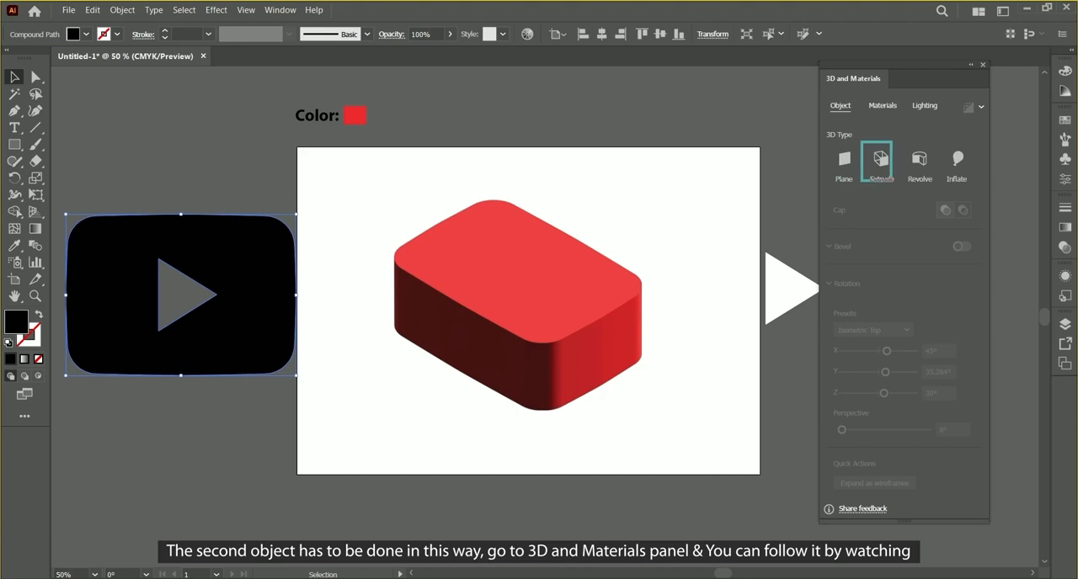
{"action": "left_click", "coordinate": [881, 160]}
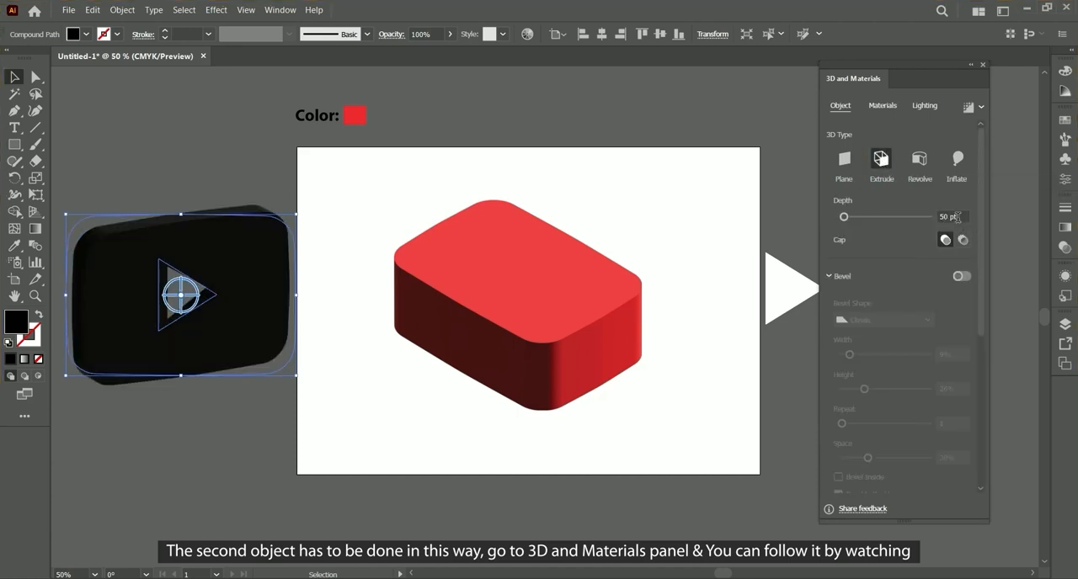
{"action": "left_click", "coordinate": [959, 217]}
{"action": "type", "text": "60"}
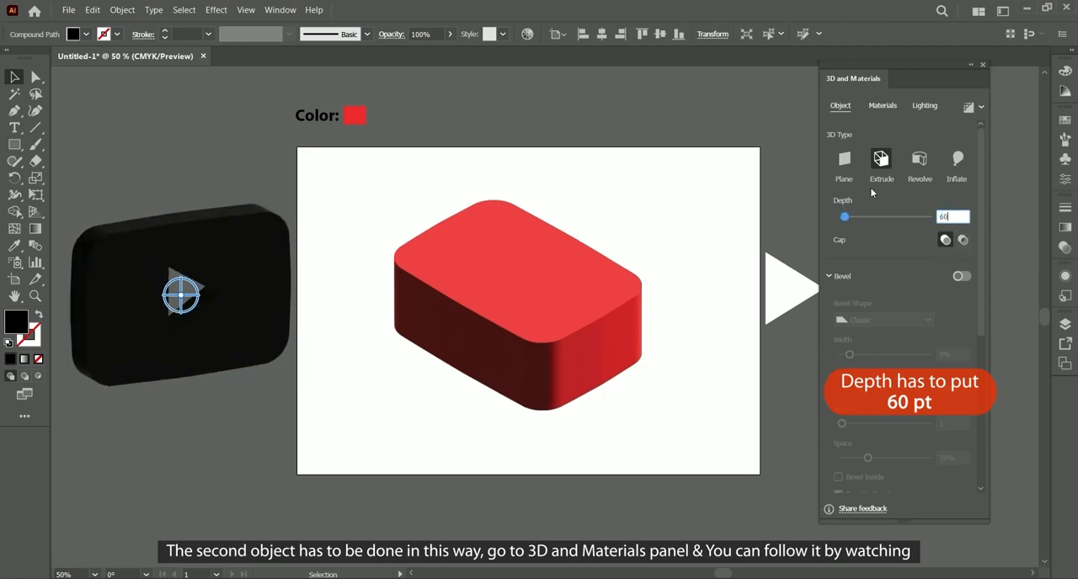
{"action": "key", "text": "Return"}
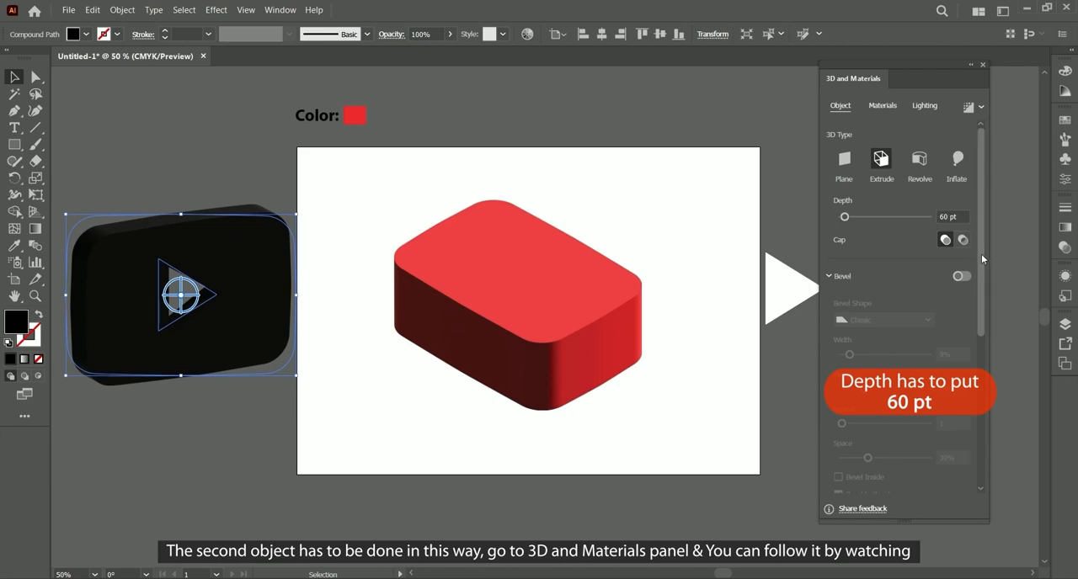
Step: Rotate the extruded cutout shape with the Isometric Top preset
{"action": "left_click_drag", "start_coordinate": [981, 253], "coordinate": [980, 384]}
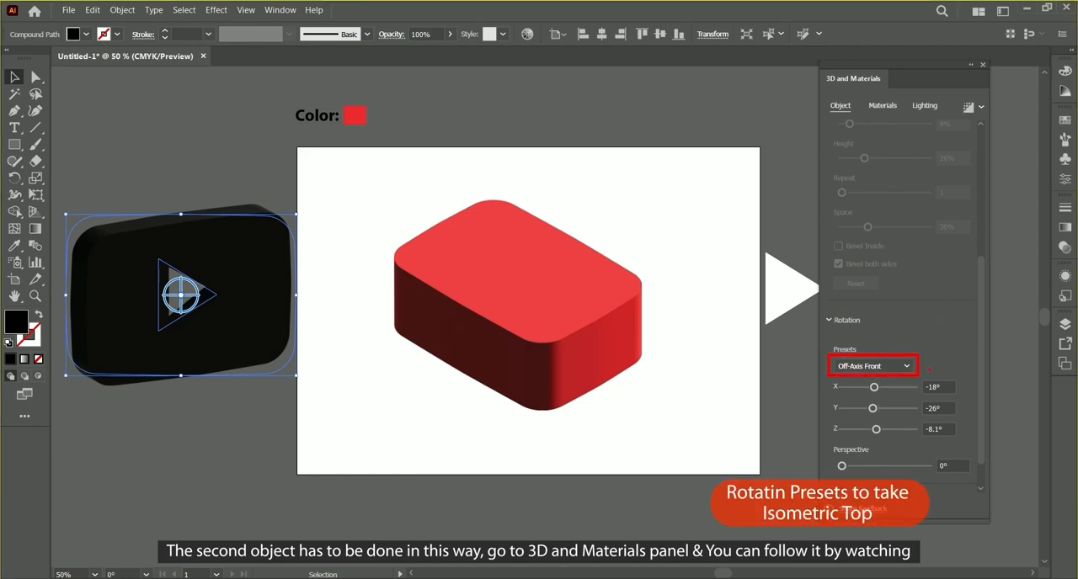
{"action": "left_click", "coordinate": [903, 367]}
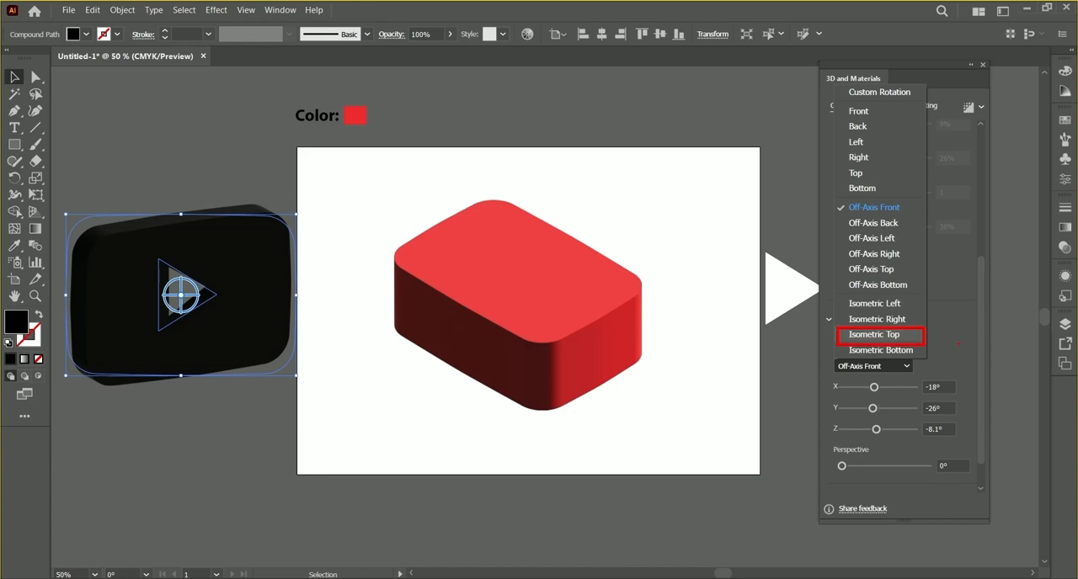
{"action": "left_click", "coordinate": [875, 334]}
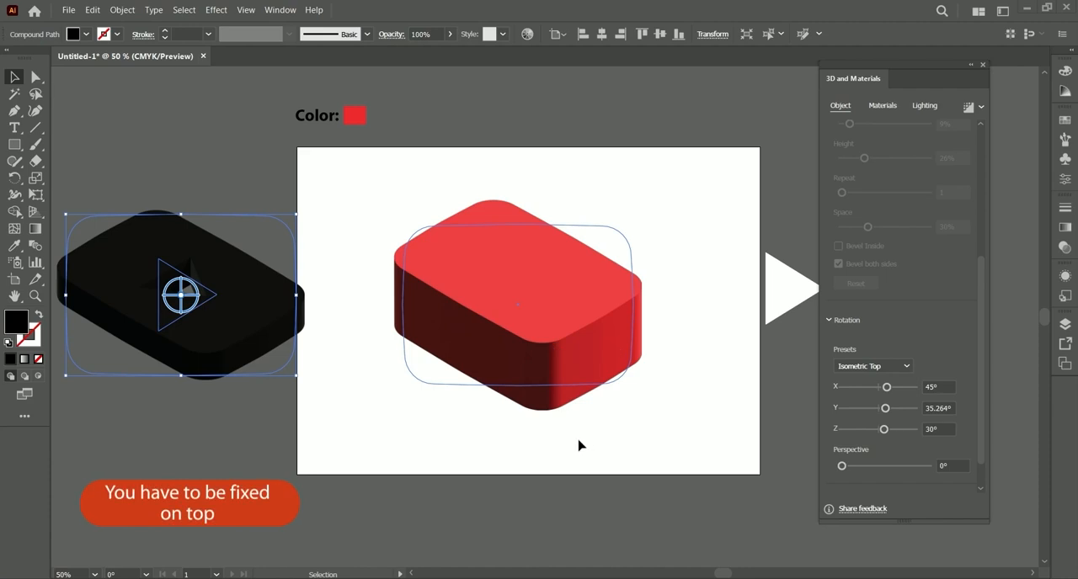
Step: Move the black cutout shape onto the red block so its edges line up with the block's top
{"action": "scroll", "coordinate": [981, 306], "scroll_direction": "up", "scroll_amount": 5}
{"action": "left_click_drag", "start_coordinate": [212, 338], "coordinate": [546, 305]}
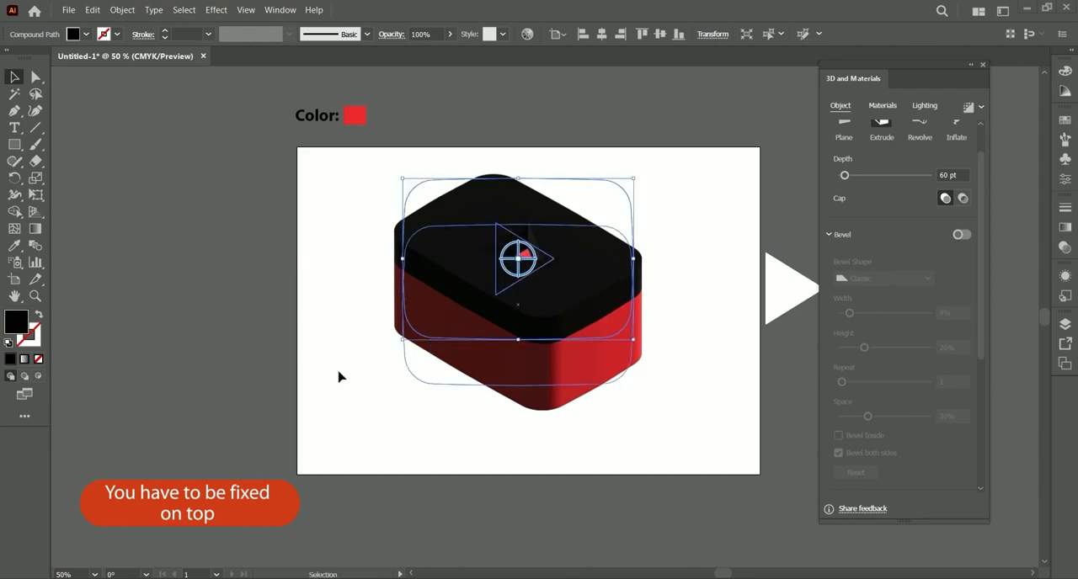
{"action": "left_click", "coordinate": [330, 378]}
Step: Recolor the stacked black cutout shape with the red sample swatch using the Eyedropper tool, and deselect it
{"action": "left_click", "coordinate": [580, 273]}
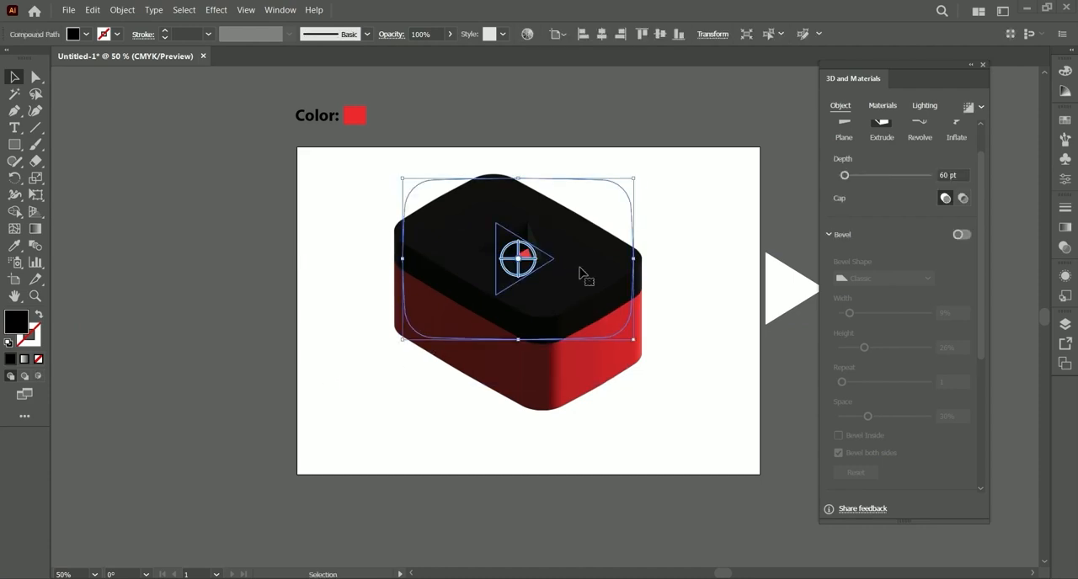
{"action": "left_click", "coordinate": [15, 245]}
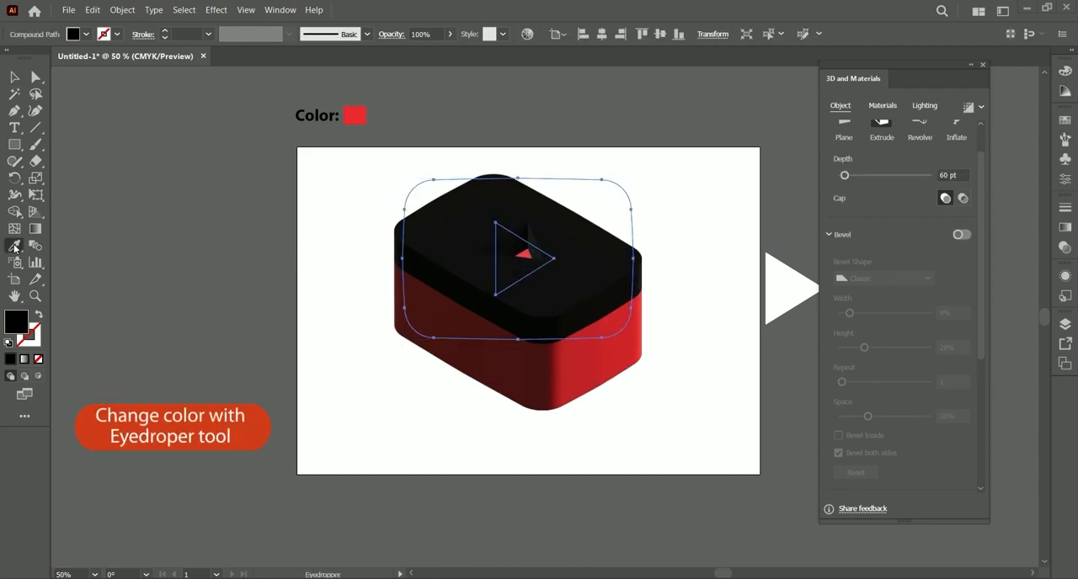
{"action": "left_click", "coordinate": [360, 114]}
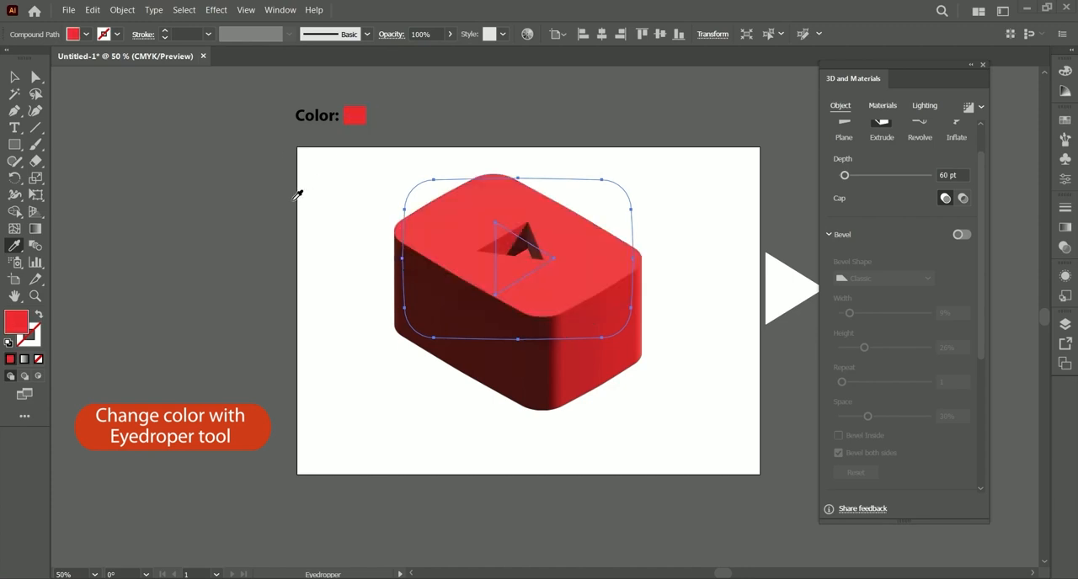
{"action": "left_click", "coordinate": [14, 77]}
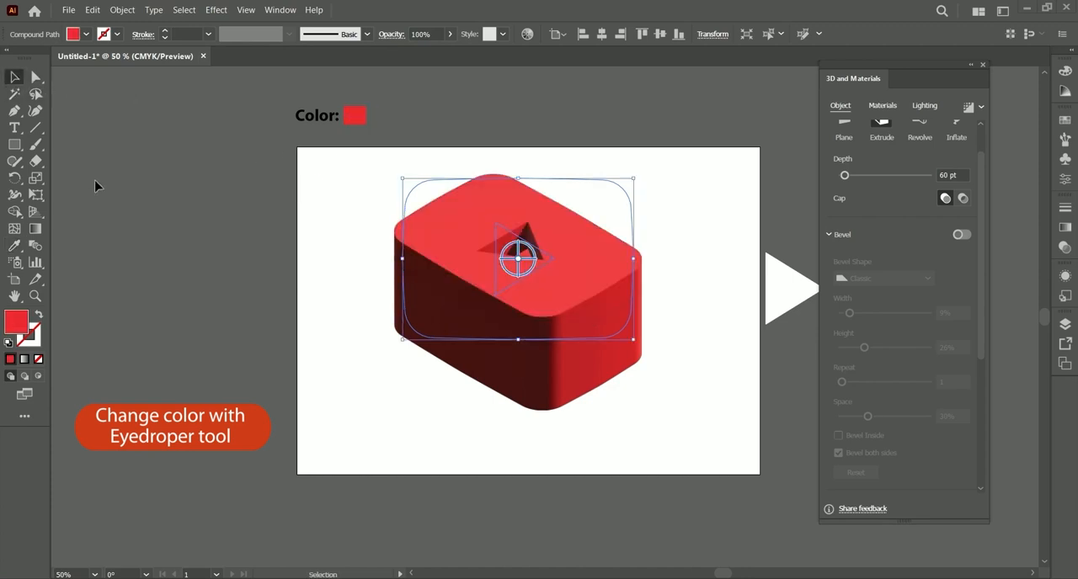
{"action": "left_click", "coordinate": [96, 184]}
Step: Move the white triangle over the cutout in the red block and bring it to the front
{"action": "left_click_drag", "start_coordinate": [696, 430], "coordinate": [614, 433]}
{"action": "left_click", "coordinate": [720, 313]}
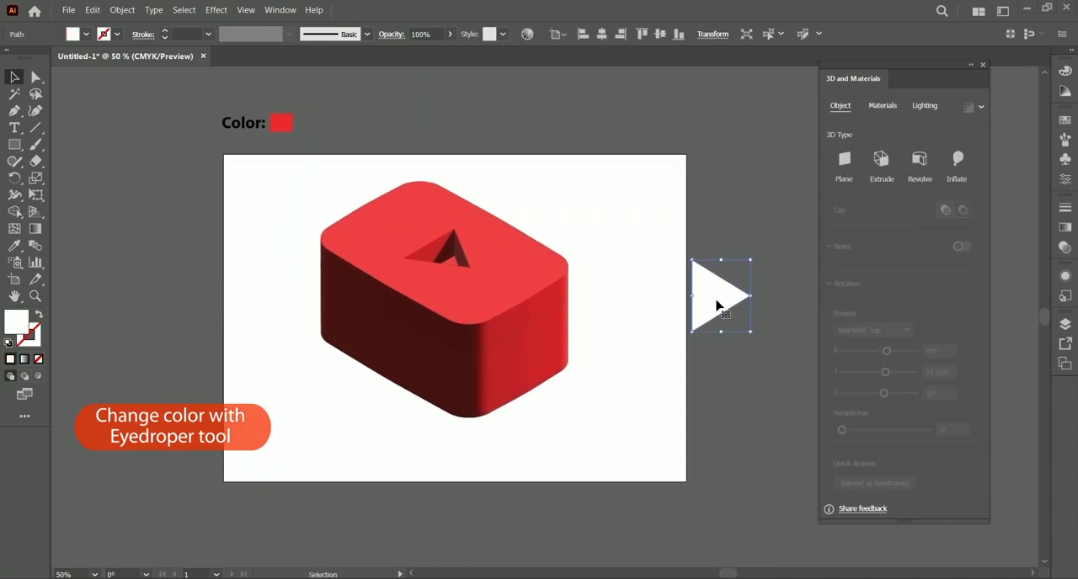
{"action": "left_click_drag", "start_coordinate": [715, 301], "coordinate": [459, 251]}
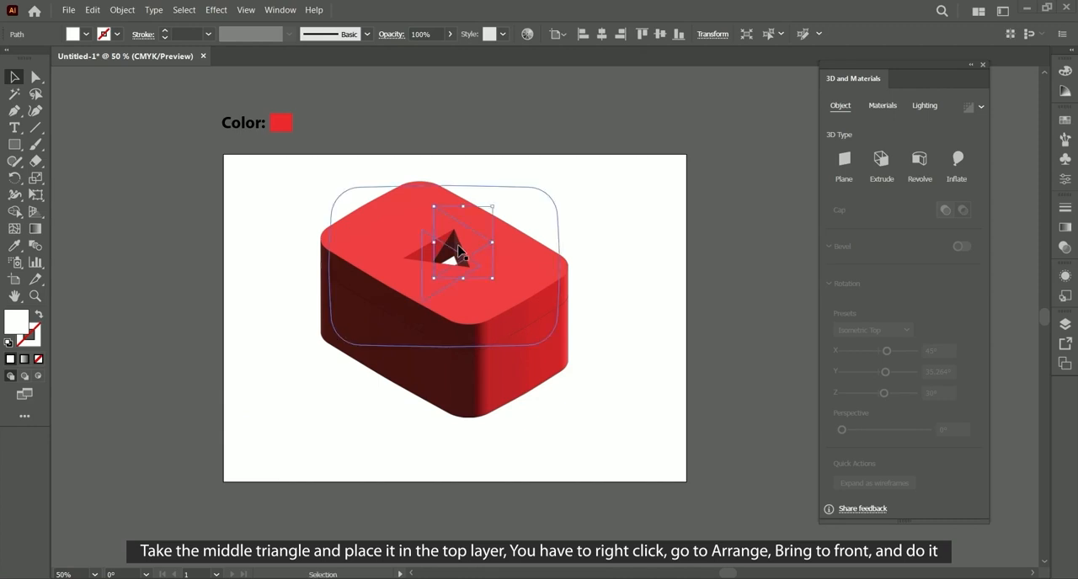
{"action": "right_click", "coordinate": [445, 214]}
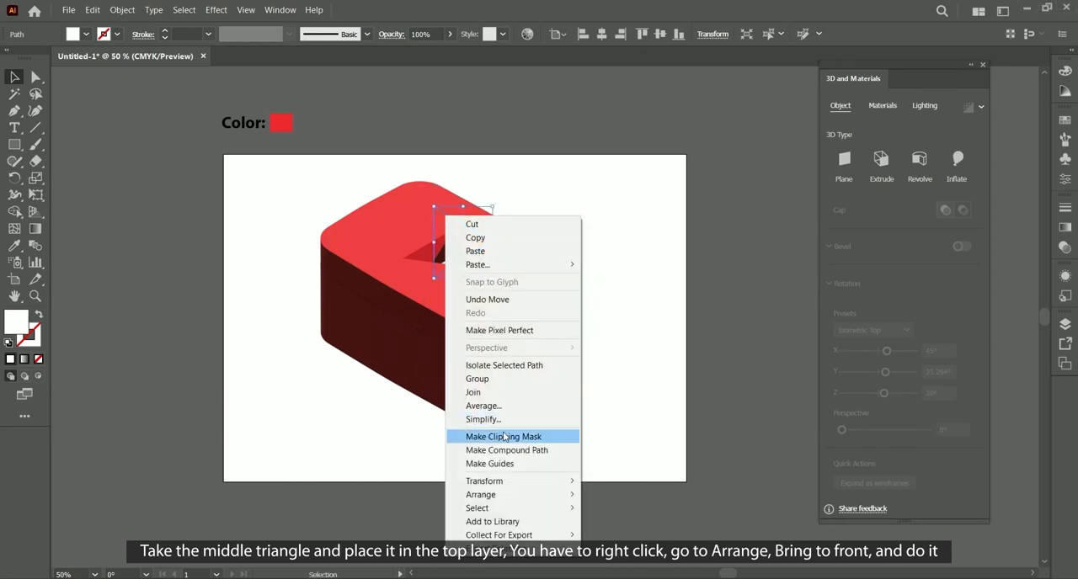
{"action": "mouse_move", "coordinate": [493, 497]}
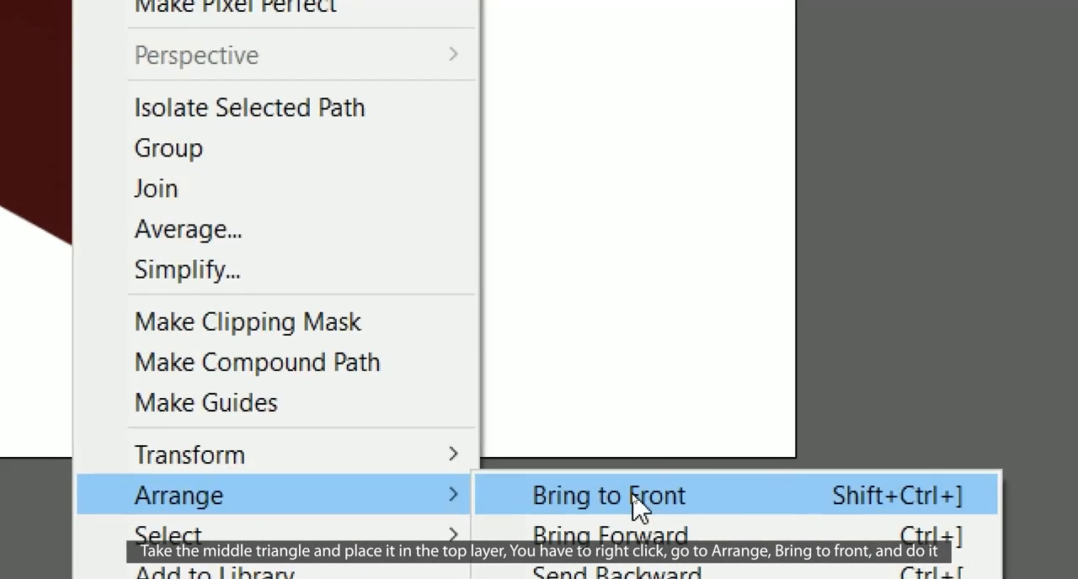
{"action": "left_click", "coordinate": [634, 497]}
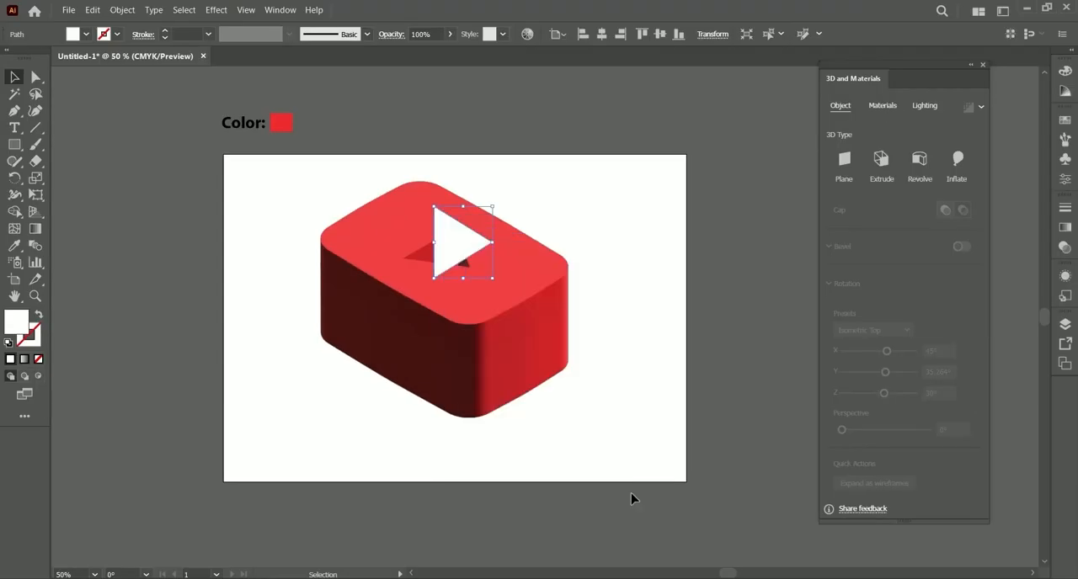
Step: Extrude the white triangle with a depth of 50 pt
{"action": "left_click", "coordinate": [626, 208]}
{"action": "left_click", "coordinate": [473, 247]}
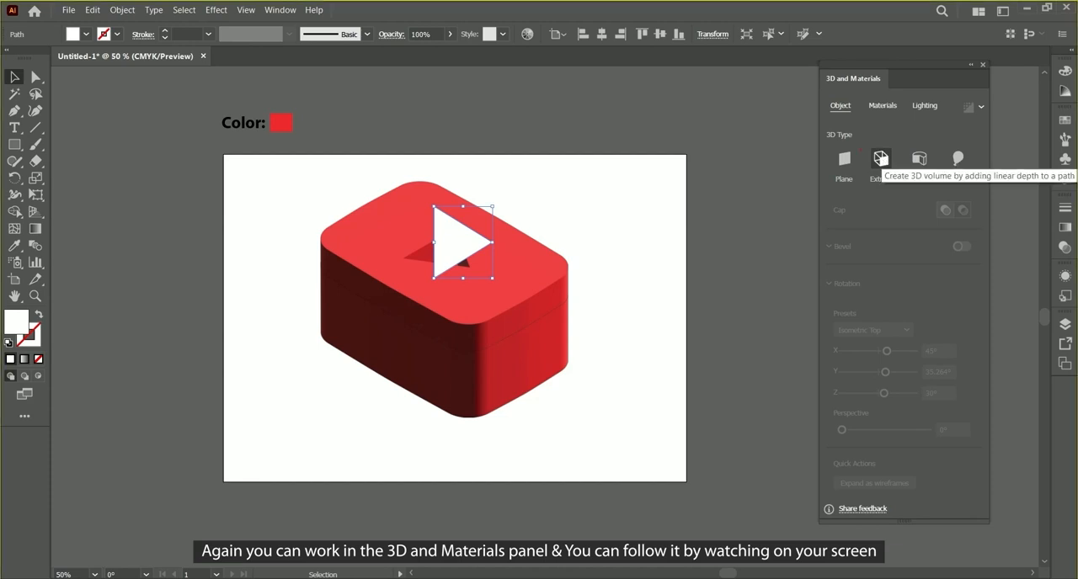
{"action": "left_click", "coordinate": [885, 164]}
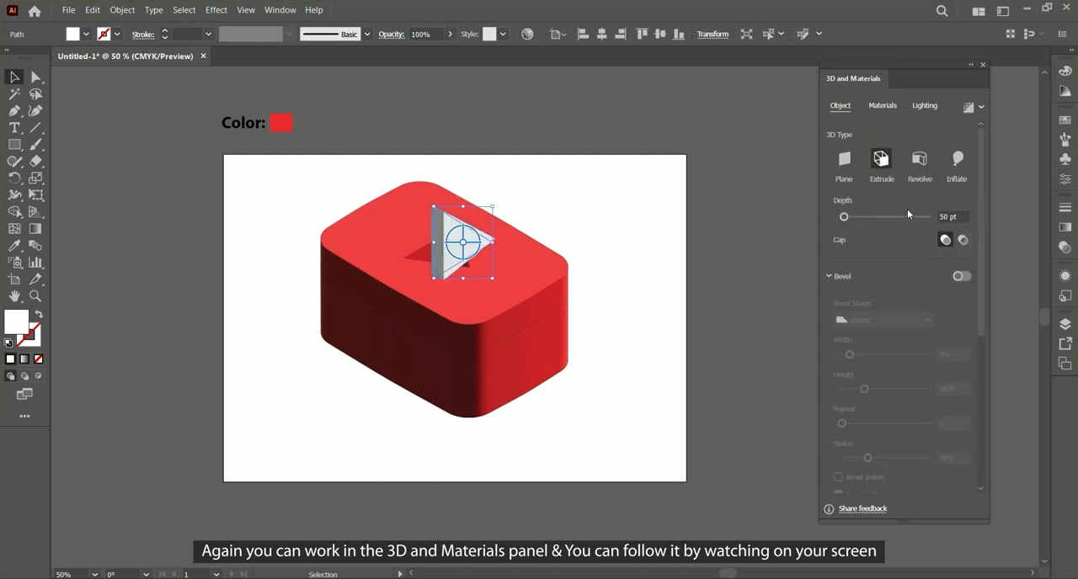
{"action": "left_click", "coordinate": [962, 215]}
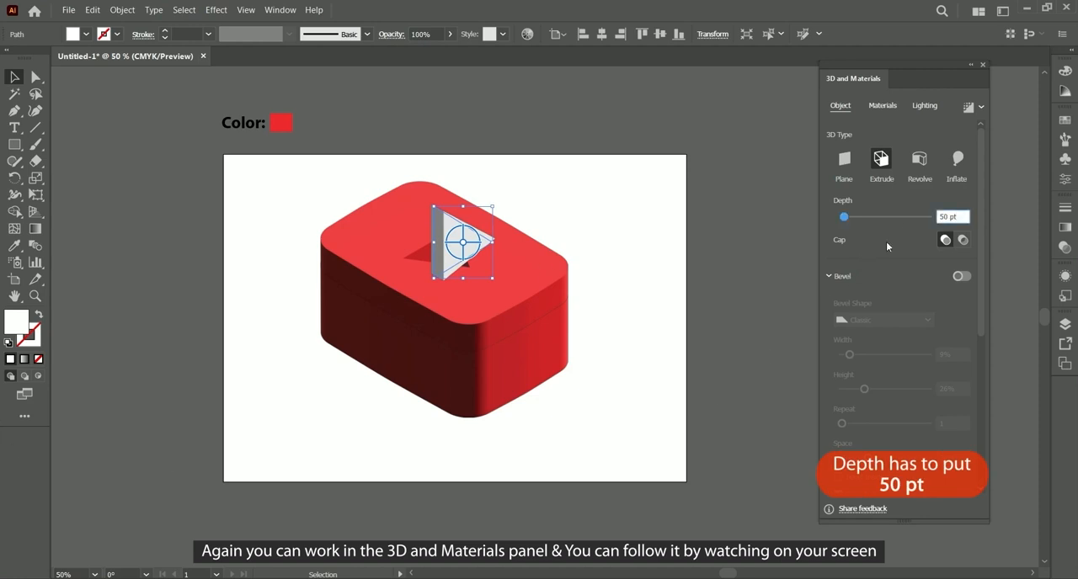
Step: Apply the Isometric Top rotation preset to the extruded white triangle
{"action": "mouse_move", "coordinate": [830, 207]}
{"action": "left_mouse_down"}
{"action": "mouse_move", "coordinate": [973, 229]}
{"action": "mouse_move", "coordinate": [993, 402]}
{"action": "left_mouse_up"}
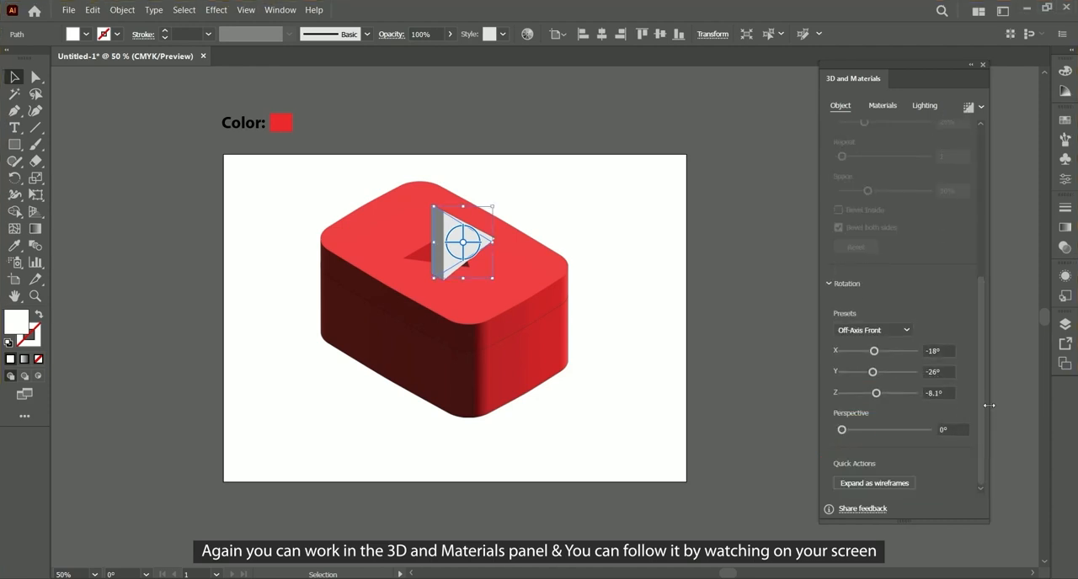
{"action": "left_click_drag", "start_coordinate": [823, 318], "coordinate": [917, 340]}
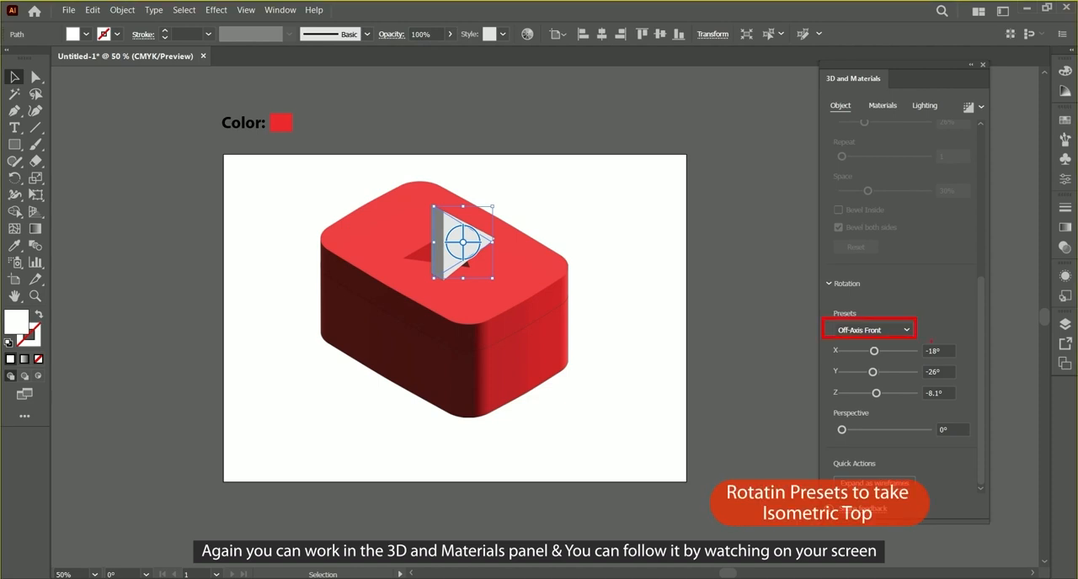
{"action": "left_click", "coordinate": [907, 330]}
{"action": "left_click_drag", "start_coordinate": [833, 293], "coordinate": [916, 308]}
{"action": "left_click", "coordinate": [874, 299]}
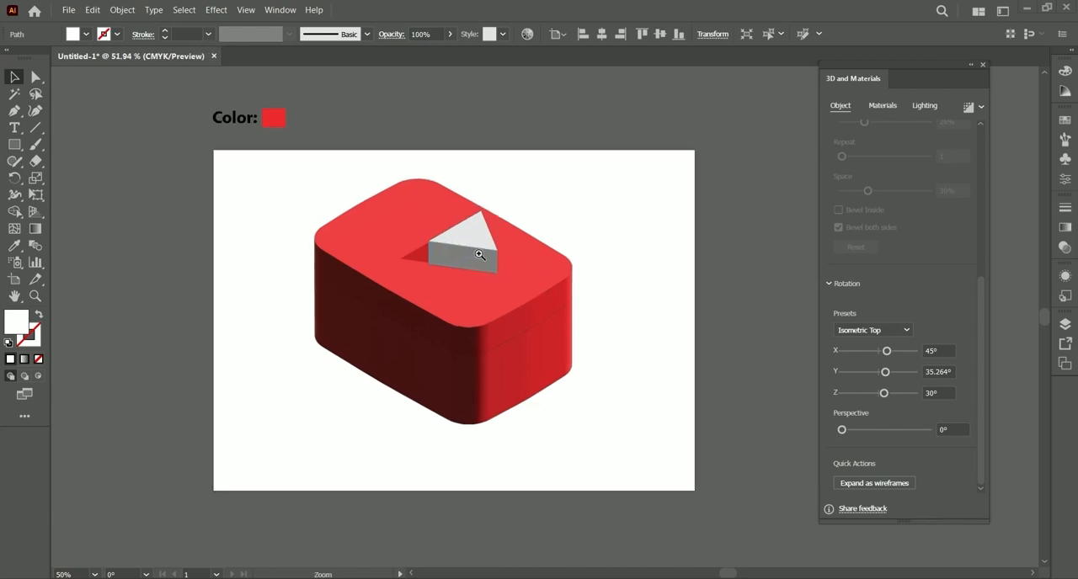
Step: Move the white extruded triangle above the cutout in the red block and rotate it to line up with the cutout's edges
{"action": "scroll", "coordinate": [470, 251], "scroll_direction": "up", "scroll_amount": 3}
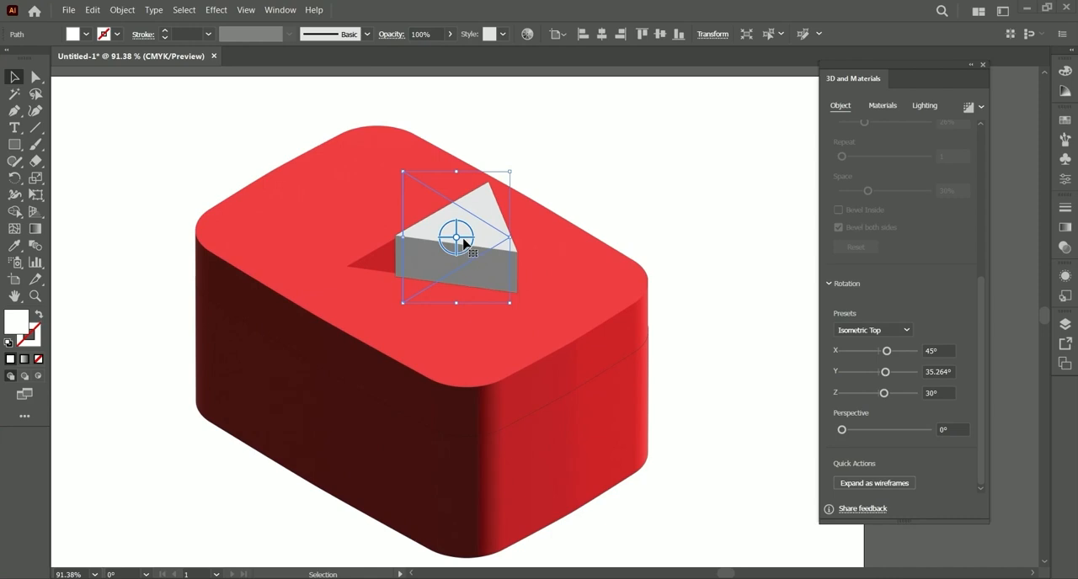
{"action": "left_click_drag", "start_coordinate": [465, 243], "coordinate": [451, 185]}
{"action": "left_click_drag", "start_coordinate": [500, 225], "coordinate": [401, 209]}
Step: Reduce the white triangle's extrusion depth to 40 pt
{"action": "left_click_drag", "start_coordinate": [982, 292], "coordinate": [956, 149]}
{"action": "left_click_drag", "start_coordinate": [960, 199], "coordinate": [849, 215]}
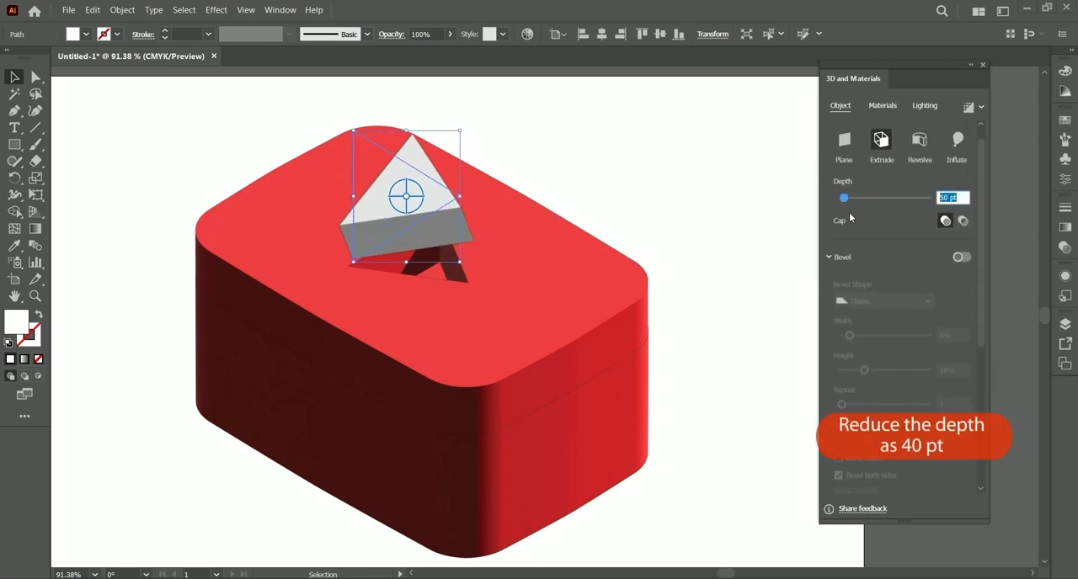
{"action": "type", "text": "40"}
{"action": "key", "text": "Return"}
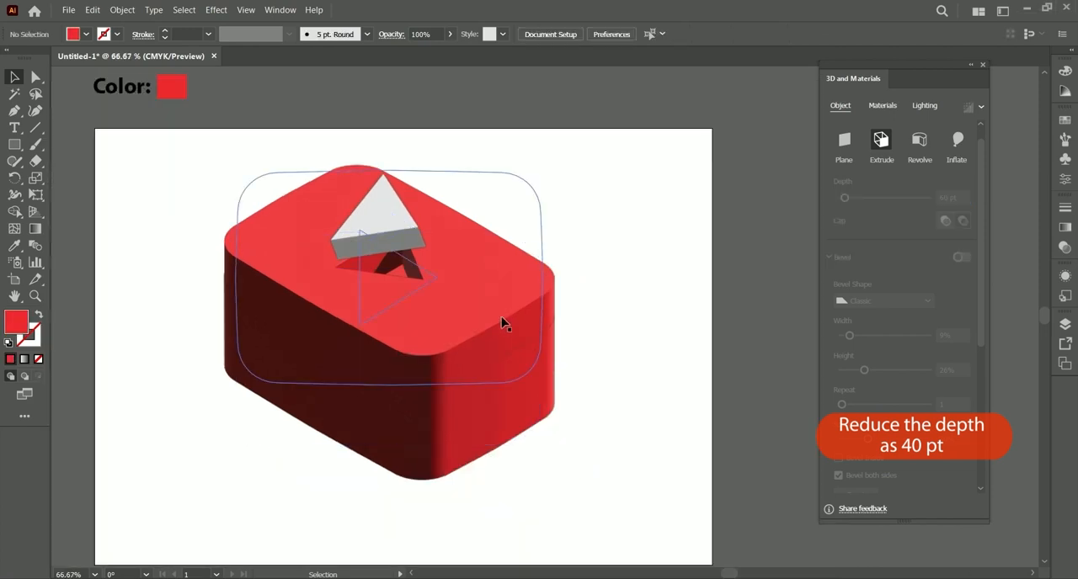
Step: Add a Classic bevel to both sides of the red cutout shape, with 5% width and 46% height
{"action": "left_click", "coordinate": [500, 318]}
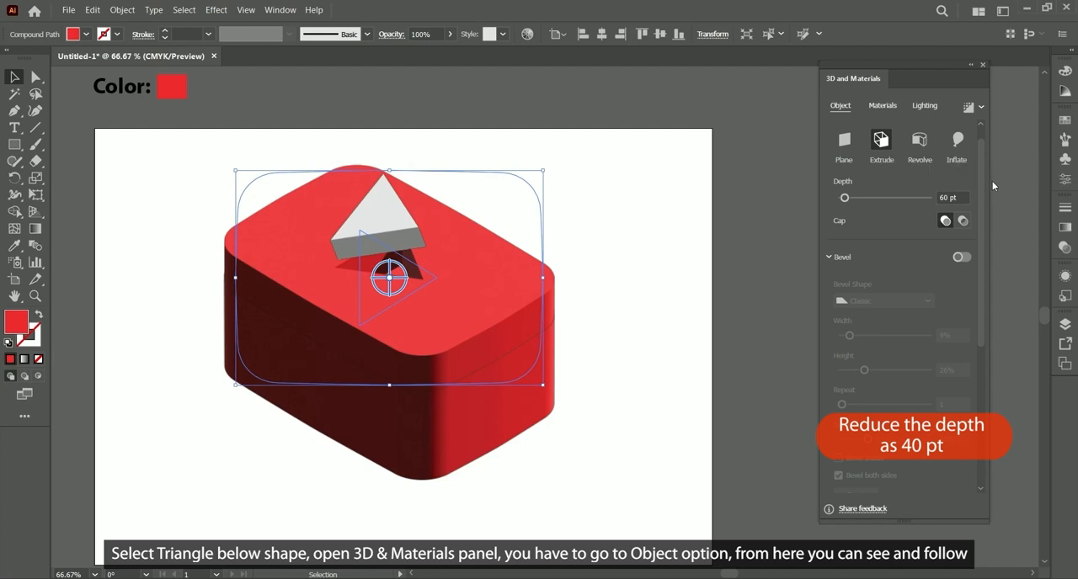
{"action": "left_click_drag", "start_coordinate": [982, 177], "coordinate": [1007, 151]}
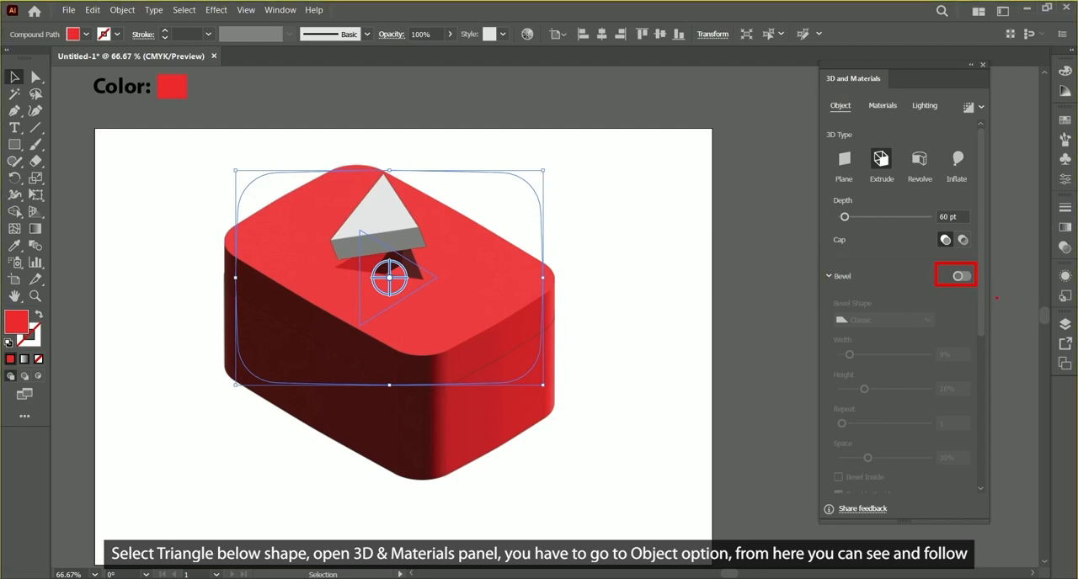
{"action": "left_click", "coordinate": [960, 279]}
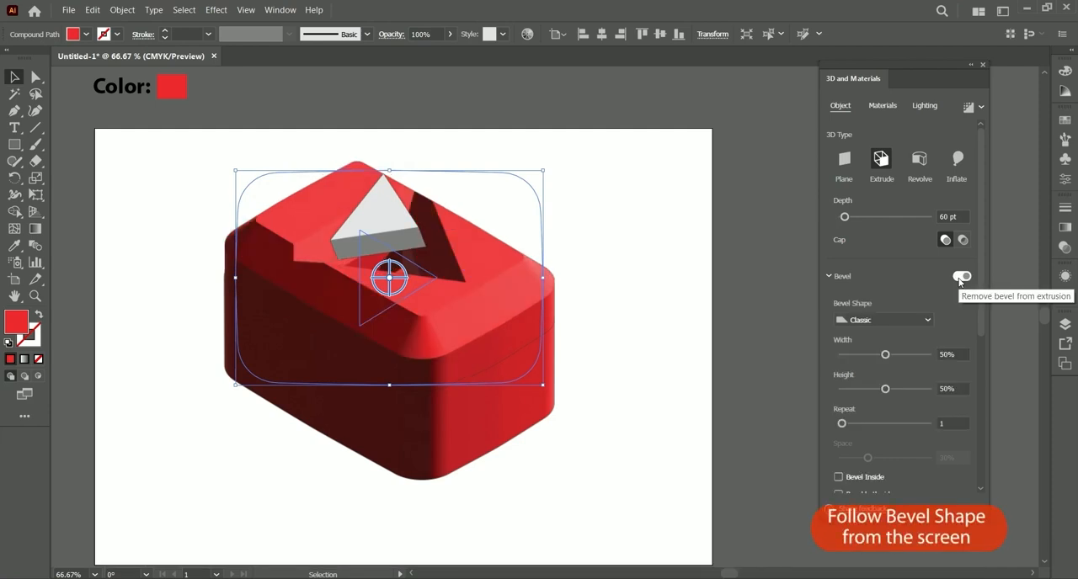
{"action": "left_click_drag", "start_coordinate": [878, 358], "coordinate": [849, 357]}
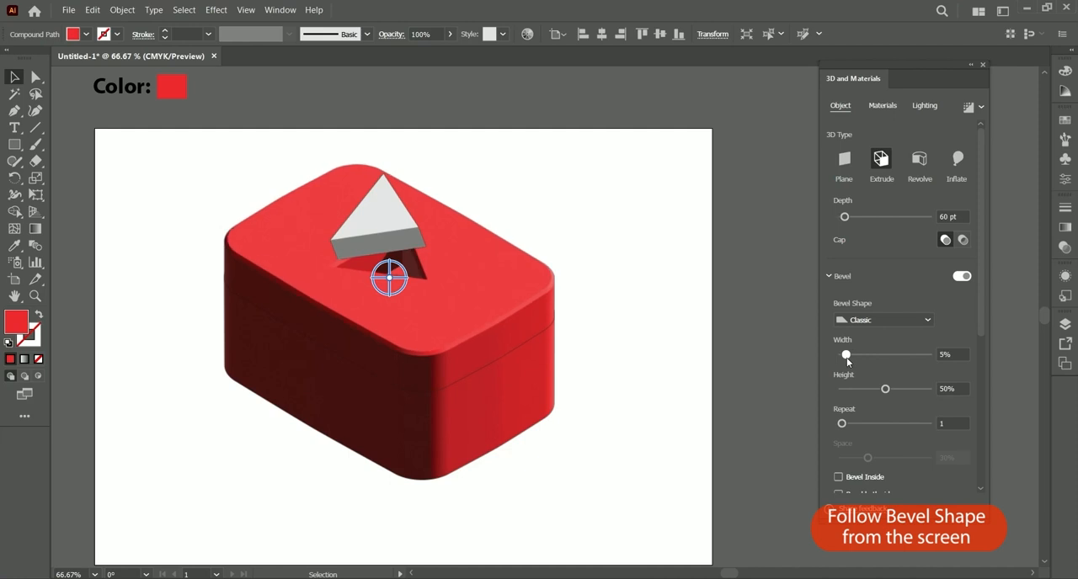
{"action": "left_click_drag", "start_coordinate": [885, 389], "coordinate": [883, 394]}
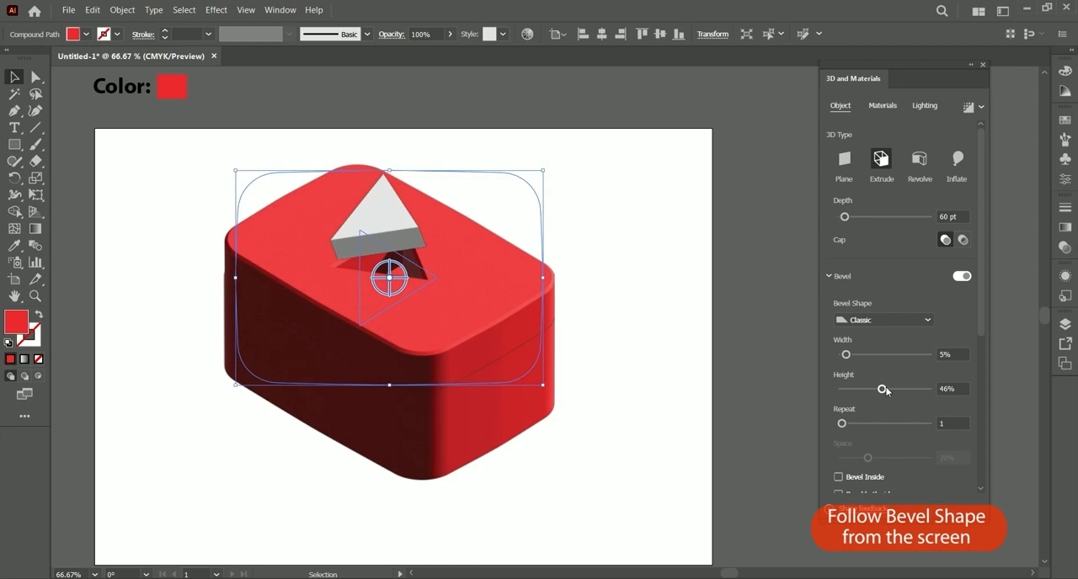
{"action": "scroll", "coordinate": [883, 394], "scroll_direction": "down", "scroll_amount": 2}
{"action": "left_click", "coordinate": [838, 413]}
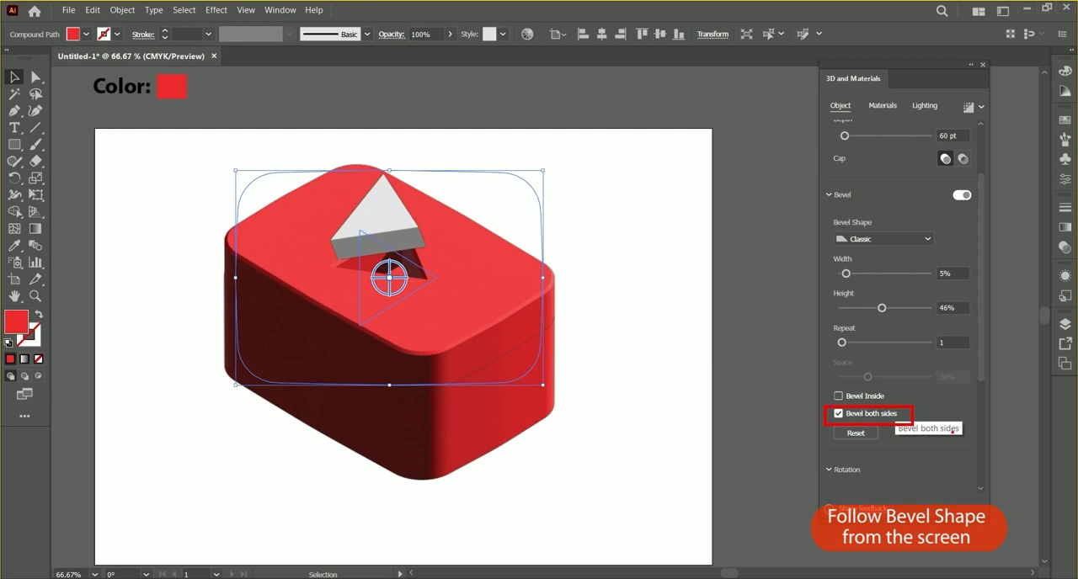
{"action": "scroll", "coordinate": [980, 268], "scroll_direction": "up", "scroll_amount": 2}
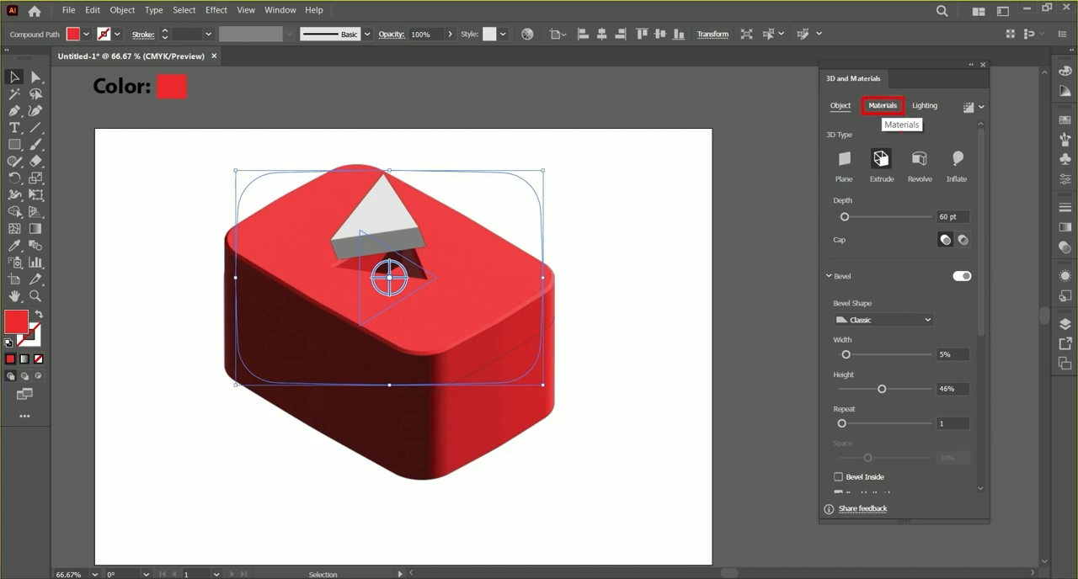
Step: Set the cutout shape's material to 0.18 metallic and 0.35 roughness
{"action": "left_click", "coordinate": [891, 107]}
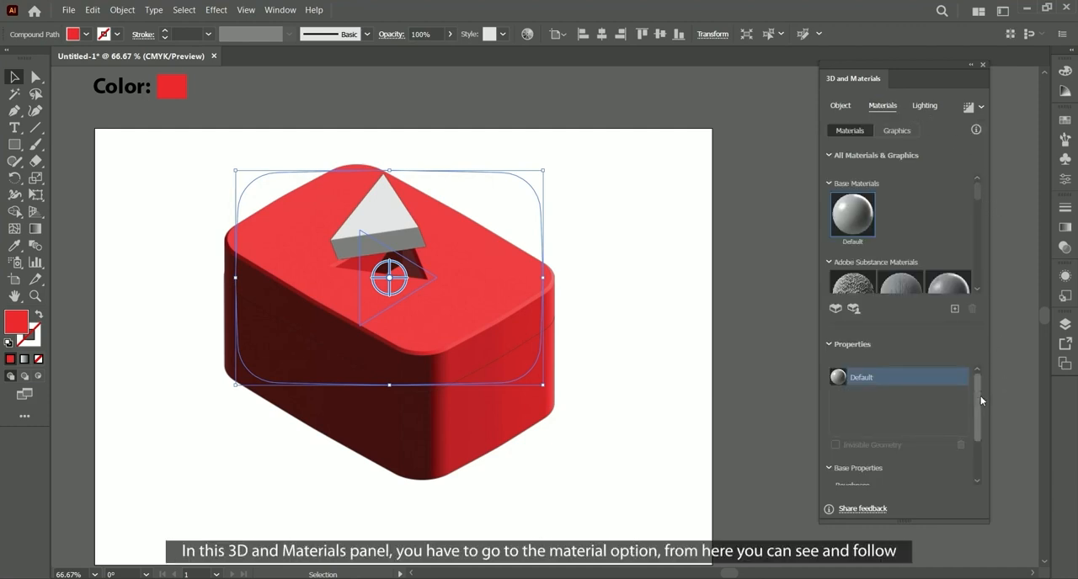
{"action": "left_click_drag", "start_coordinate": [978, 396], "coordinate": [969, 430]}
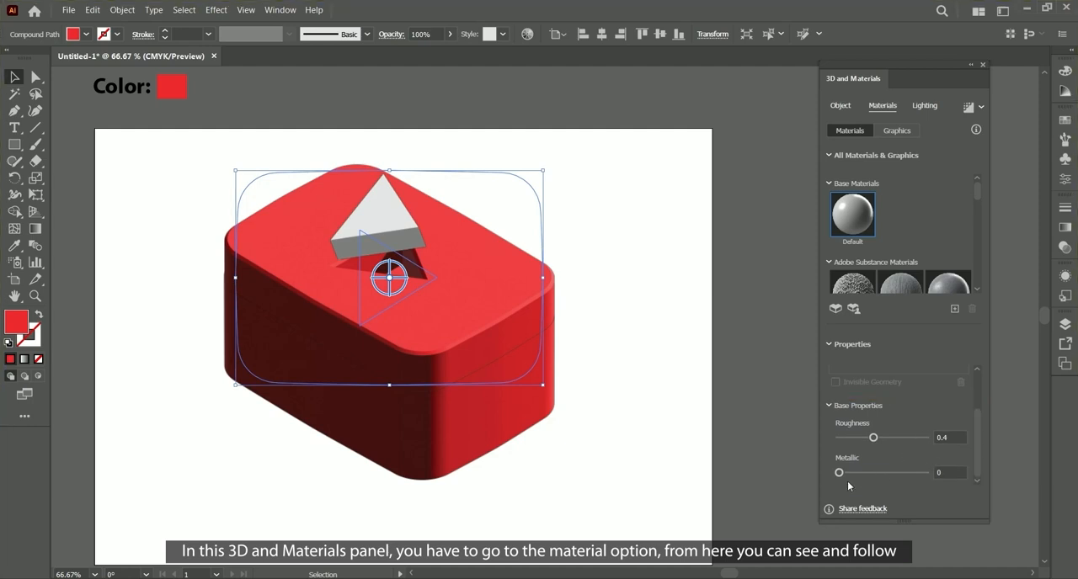
{"action": "left_click_drag", "start_coordinate": [842, 475], "coordinate": [854, 475]}
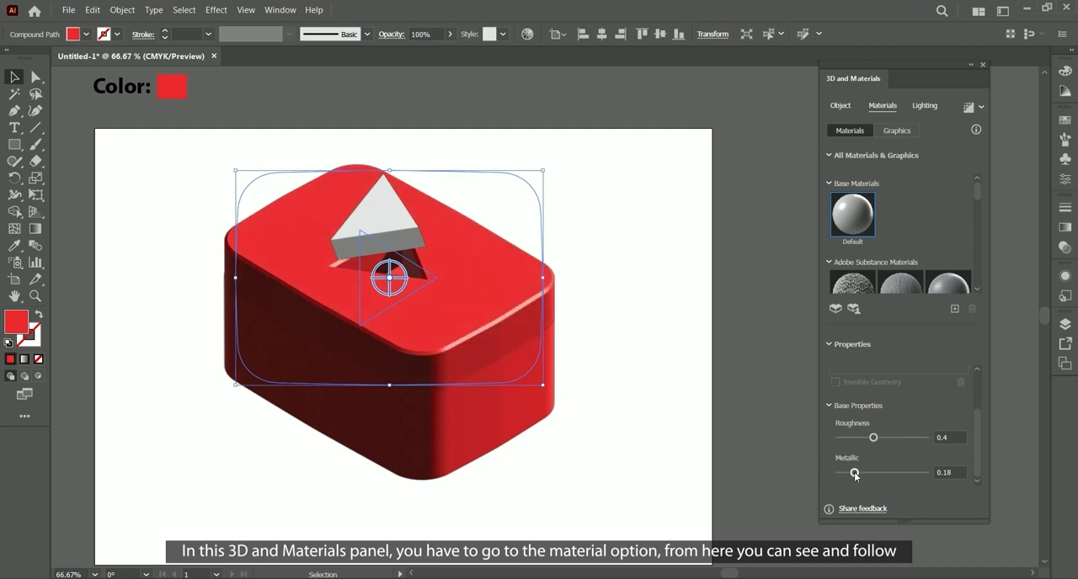
{"action": "left_click_drag", "start_coordinate": [873, 438], "coordinate": [869, 443]}
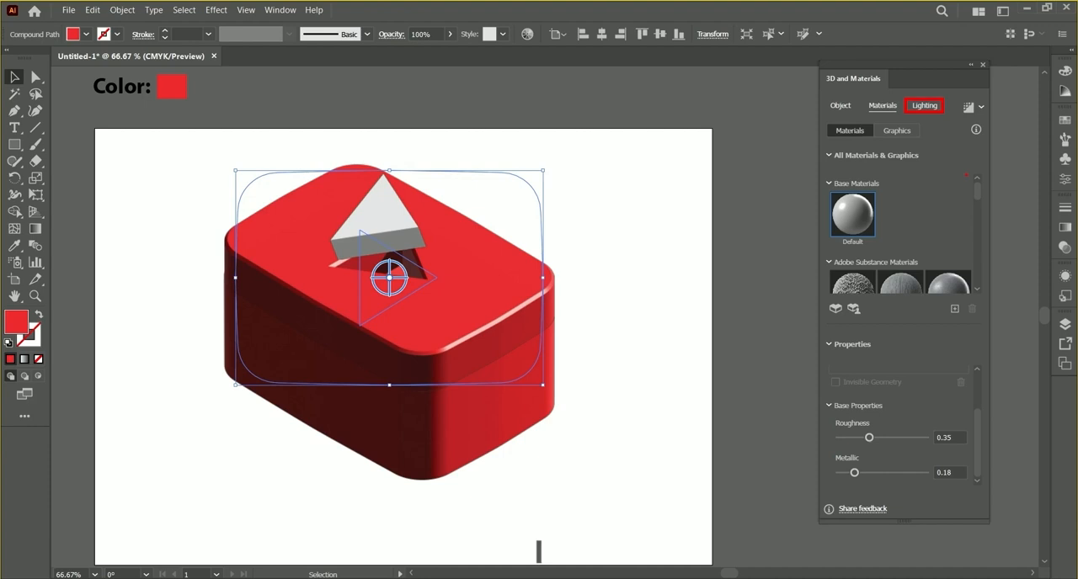
Step: Try lighting the cutout shape with 78% intensity, 51° height, 48% softness and 62% ambient intensity, undoing the trial light rotation
{"action": "left_click", "coordinate": [926, 107]}
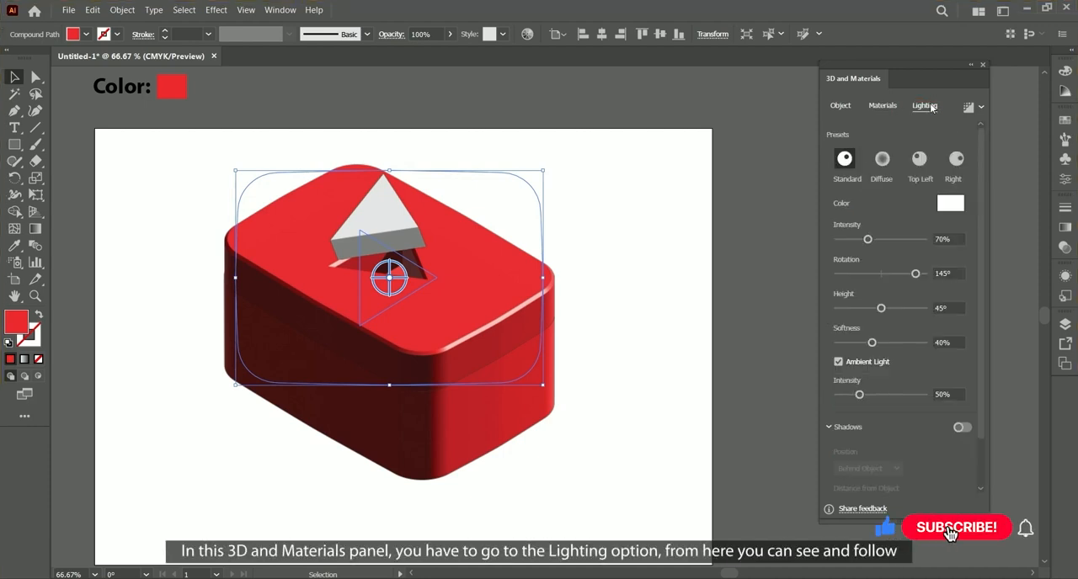
{"action": "key", "text": "Escape"}
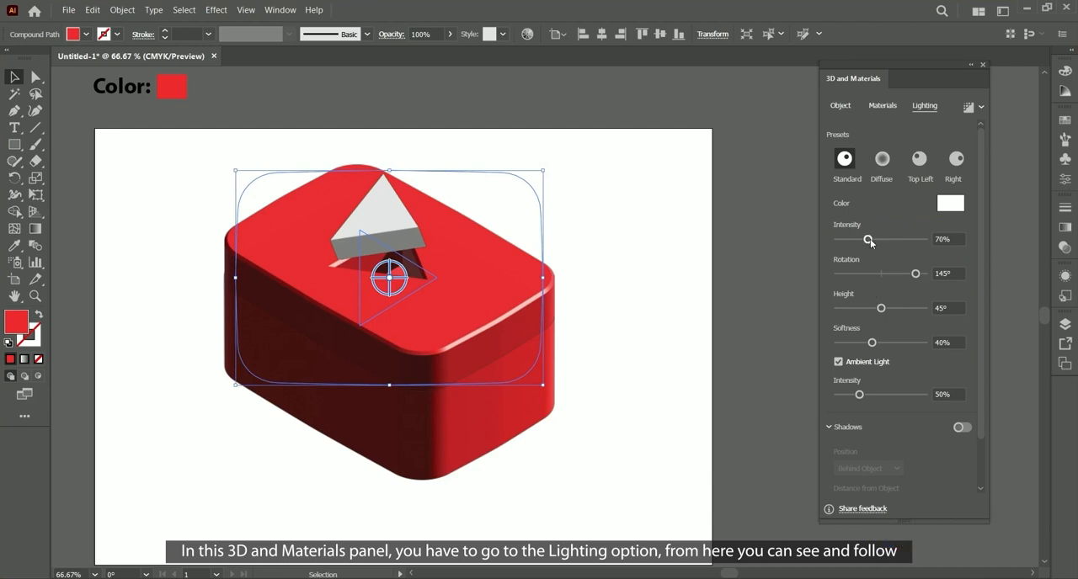
{"action": "left_click_drag", "start_coordinate": [869, 240], "coordinate": [872, 240]}
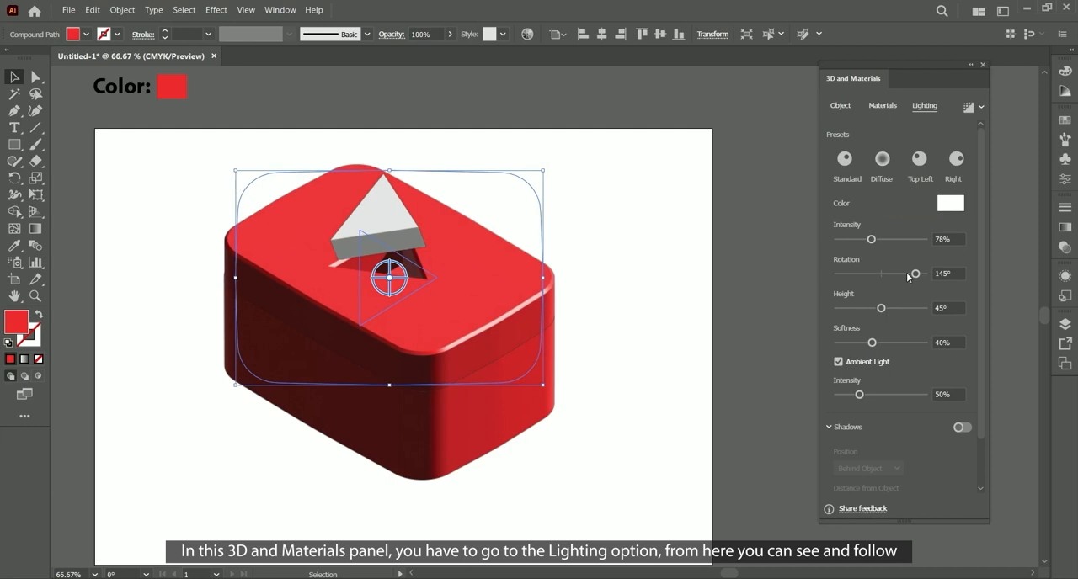
{"action": "left_click_drag", "start_coordinate": [910, 275], "coordinate": [906, 274]}
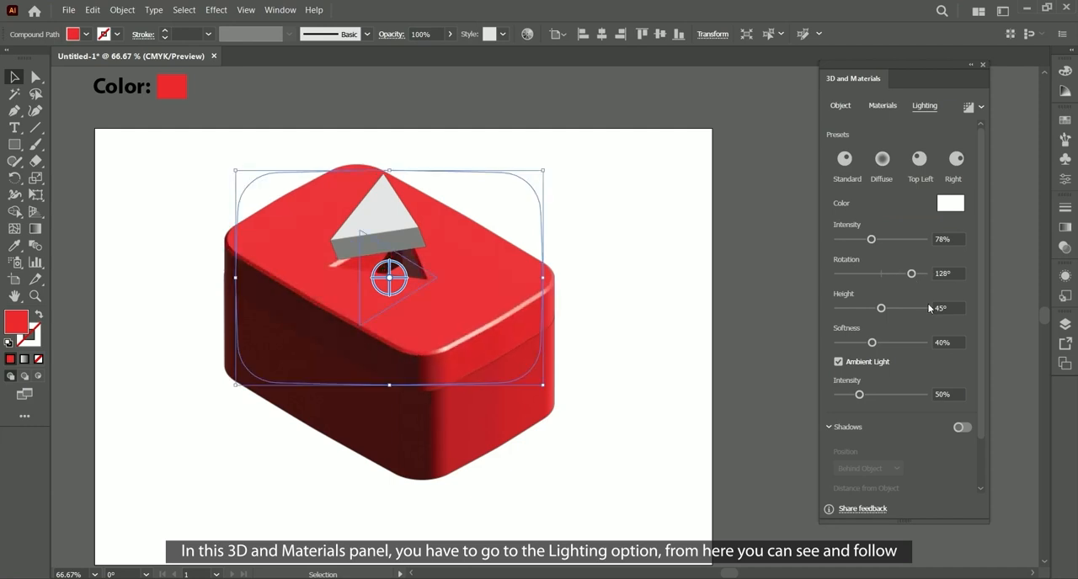
{"action": "key", "text": "ctrl+z"}
{"action": "left_click_drag", "start_coordinate": [881, 308], "coordinate": [888, 308]}
{"action": "left_click_drag", "start_coordinate": [873, 343], "coordinate": [880, 343]}
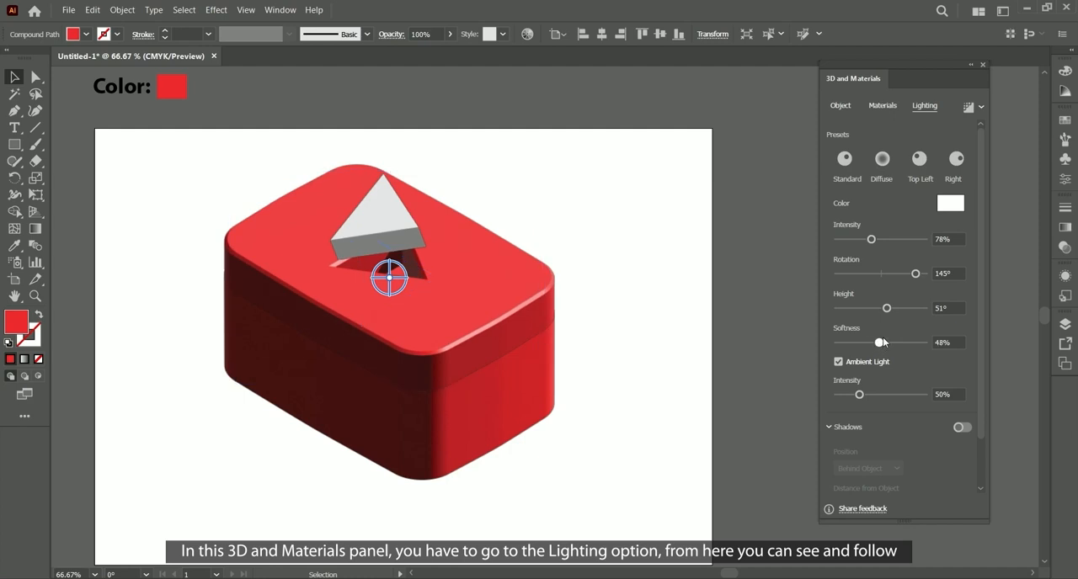
{"action": "left_click_drag", "start_coordinate": [860, 394], "coordinate": [876, 393]}
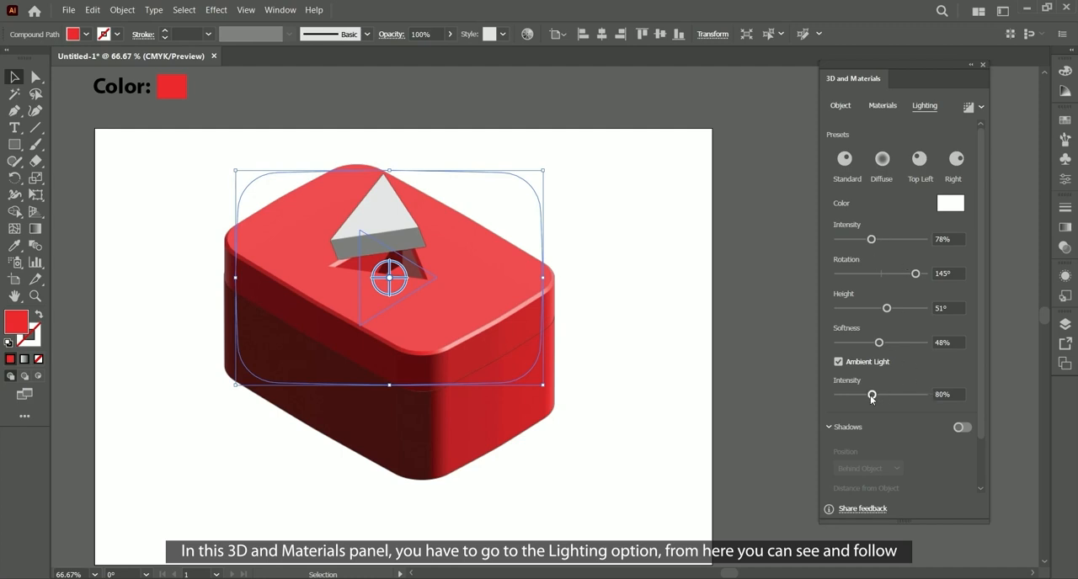
{"action": "left_click_drag", "start_coordinate": [872, 396], "coordinate": [864, 395]}
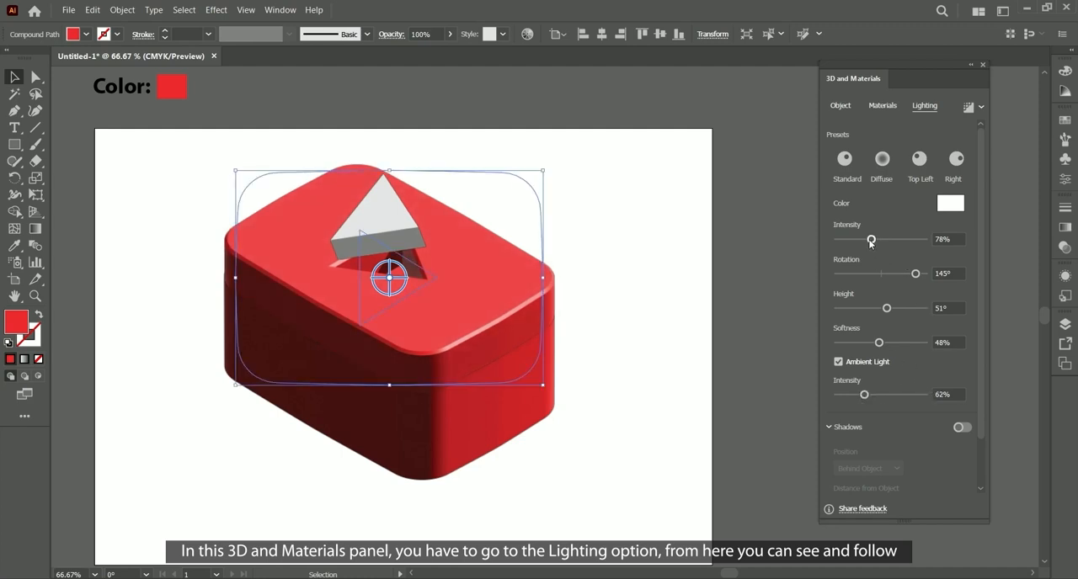
Step: Refine the cutout shape's lighting to 85% intensity, 47° height, 41% softness and 70% ambient intensity, and deselect it
{"action": "left_click_drag", "start_coordinate": [871, 240], "coordinate": [882, 240]}
{"action": "left_click_drag", "start_coordinate": [864, 395], "coordinate": [867, 397]}
{"action": "mouse_move", "coordinate": [879, 343]}
{"action": "left_mouse_down"}
{"action": "mouse_move", "coordinate": [916, 345]}
{"action": "mouse_move", "coordinate": [868, 344]}
{"action": "left_mouse_up"}
{"action": "left_click_drag", "start_coordinate": [887, 310], "coordinate": [883, 310]}
{"action": "left_click_drag", "start_coordinate": [865, 395], "coordinate": [869, 395]}
{"action": "mouse_move", "coordinate": [882, 241]}
{"action": "left_mouse_down"}
{"action": "mouse_move", "coordinate": [893, 240]}
{"action": "mouse_move", "coordinate": [874, 240]}
{"action": "left_mouse_up"}
{"action": "left_click_drag", "start_coordinate": [869, 342], "coordinate": [880, 311]}
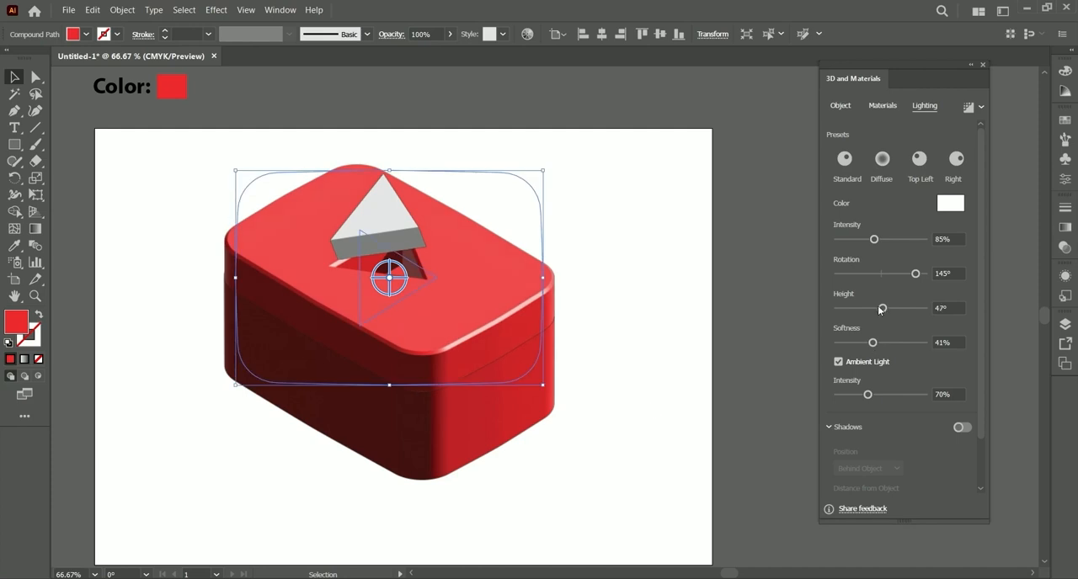
{"action": "left_click", "coordinate": [708, 300]}
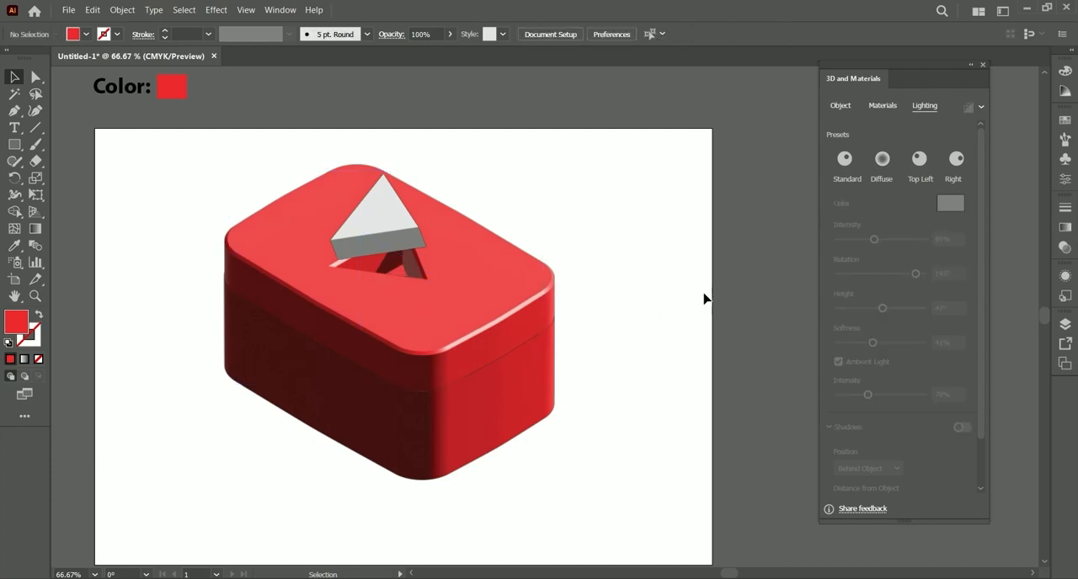
Step: Add a Classic bevel to the lower red block, with 3% width and 28% height
{"action": "left_click", "coordinate": [518, 408]}
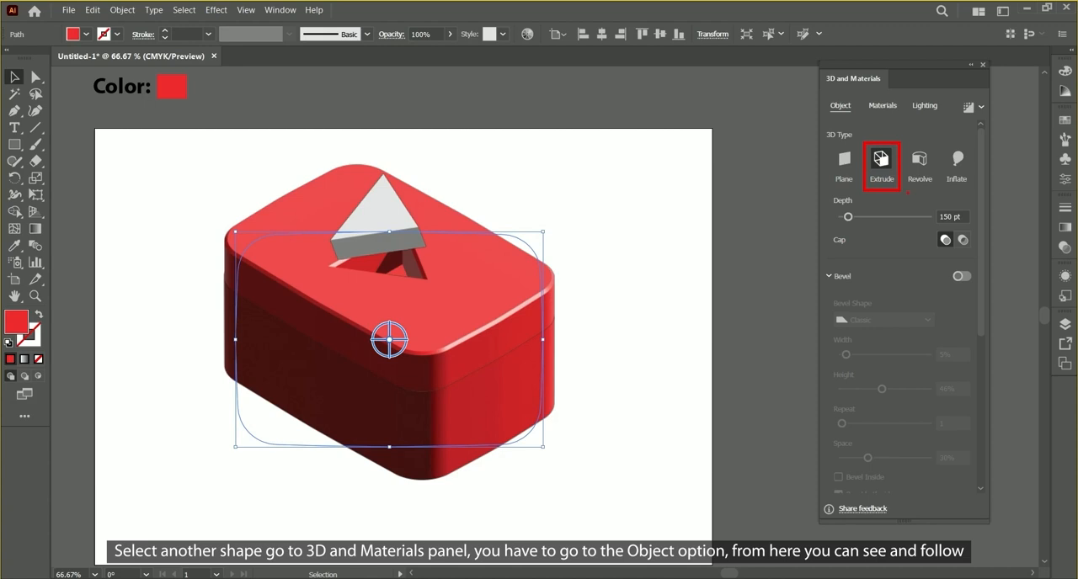
{"action": "left_click_drag", "start_coordinate": [980, 229], "coordinate": [975, 265]}
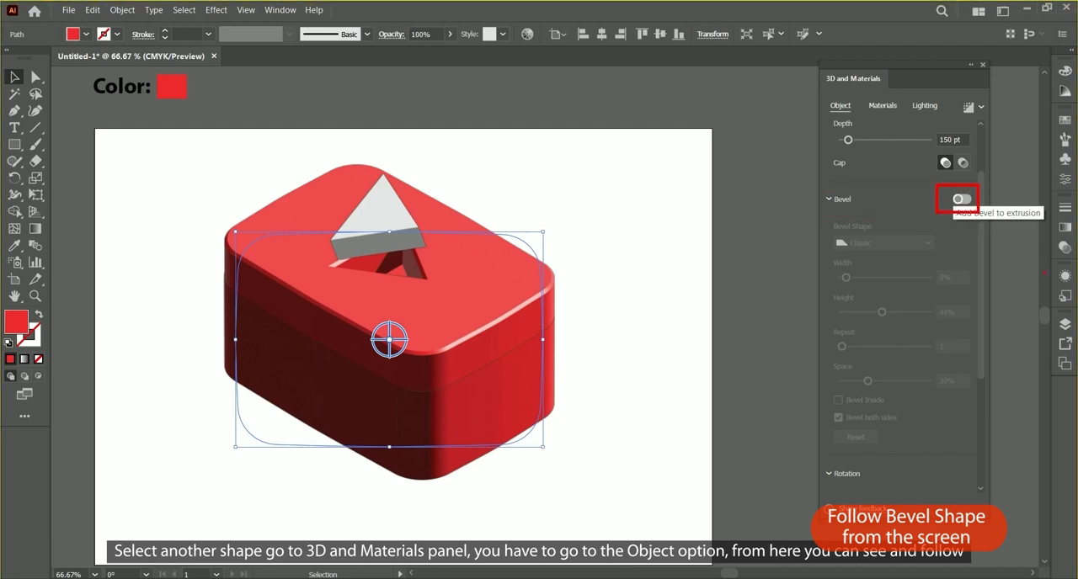
{"action": "left_click", "coordinate": [960, 199]}
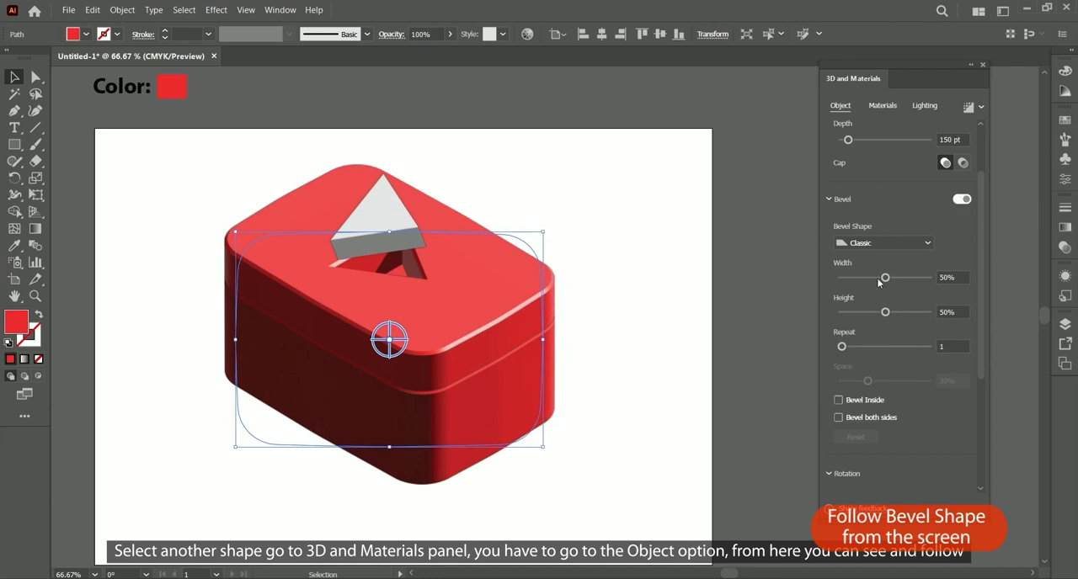
{"action": "left_click_drag", "start_coordinate": [886, 279], "coordinate": [845, 279]}
{"action": "left_click_drag", "start_coordinate": [885, 313], "coordinate": [867, 320]}
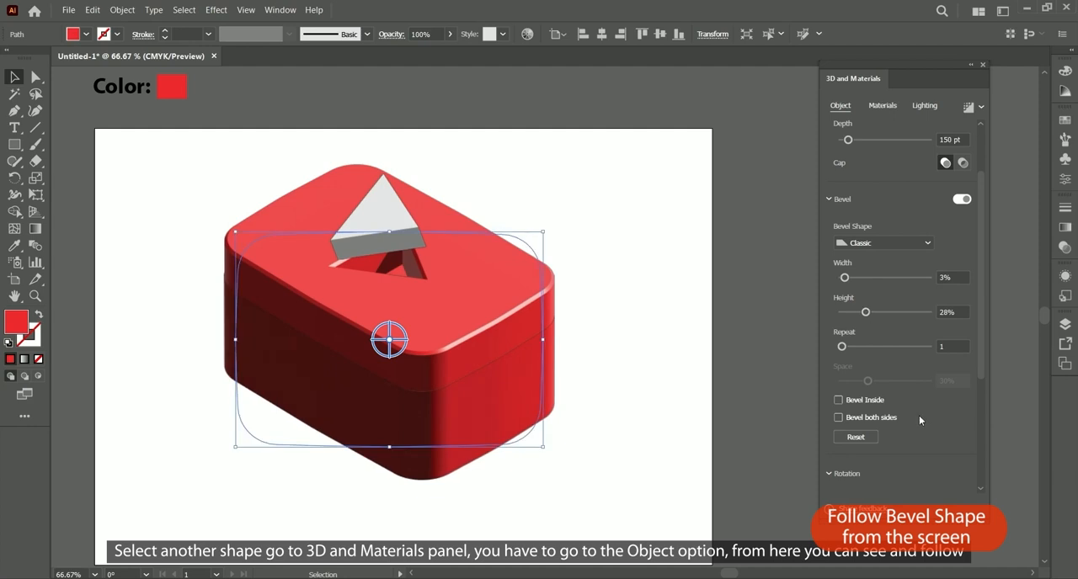
{"action": "scroll", "coordinate": [922, 421], "scroll_direction": "up", "scroll_amount": 2}
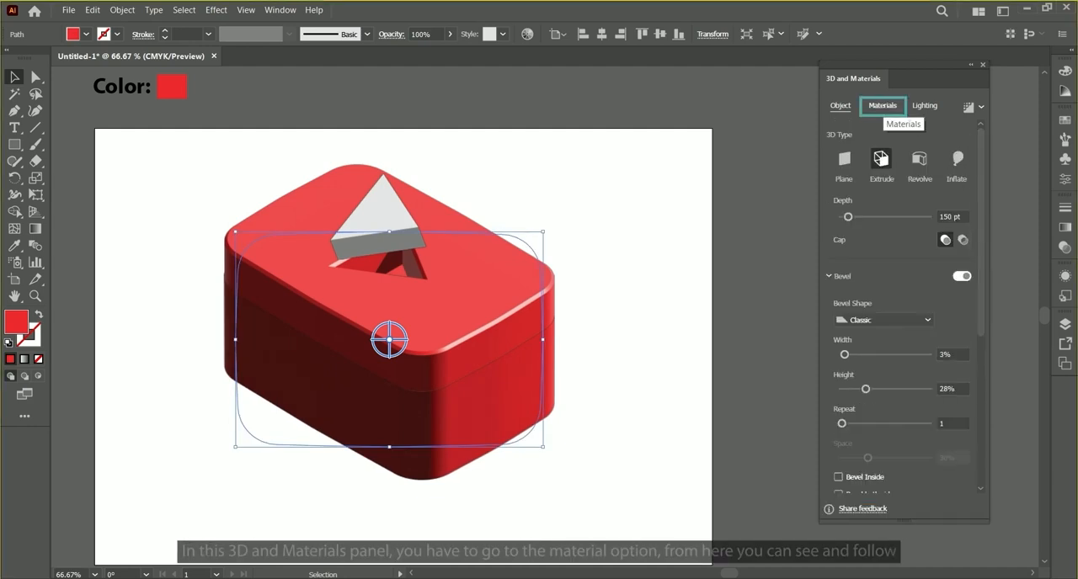
Step: Set the lower red block's material to 0.28 roughness and 0.13 metallic
{"action": "left_click", "coordinate": [883, 105]}
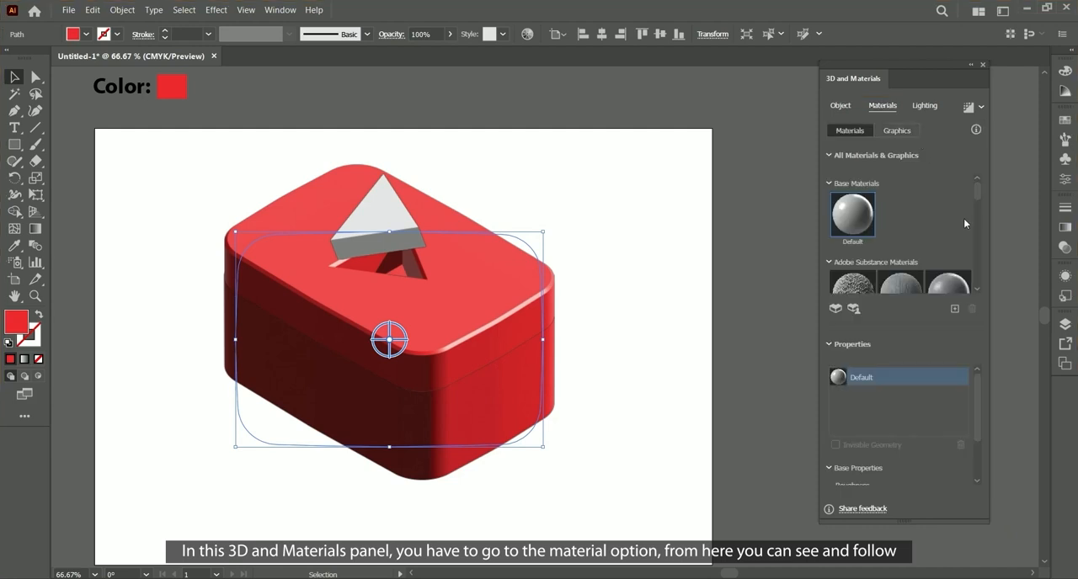
{"action": "left_click_drag", "start_coordinate": [978, 392], "coordinate": [975, 446]}
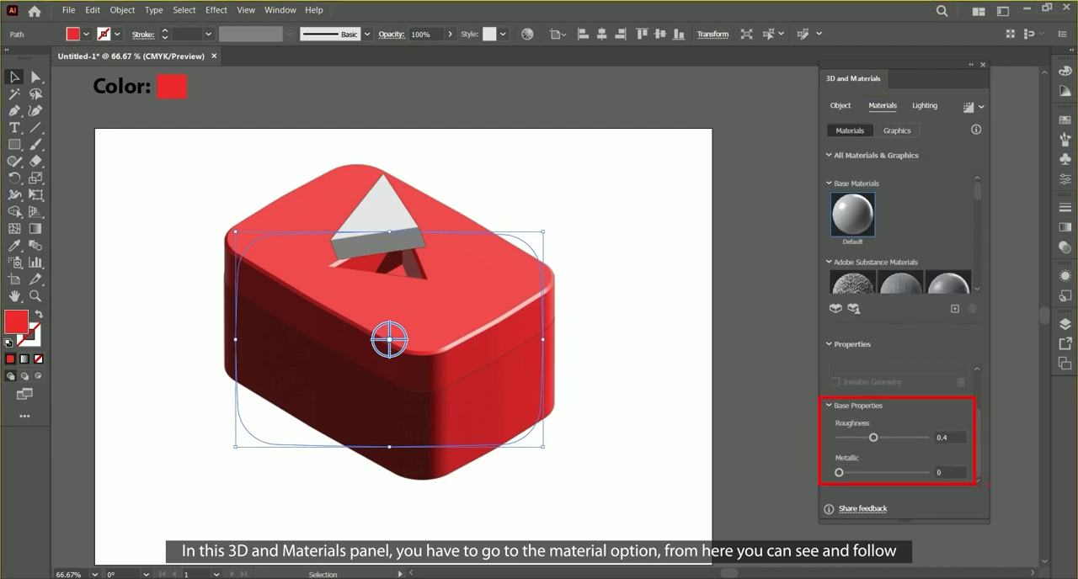
{"action": "key", "text": "Escape"}
{"action": "left_click_drag", "start_coordinate": [903, 94], "coordinate": [945, 118]}
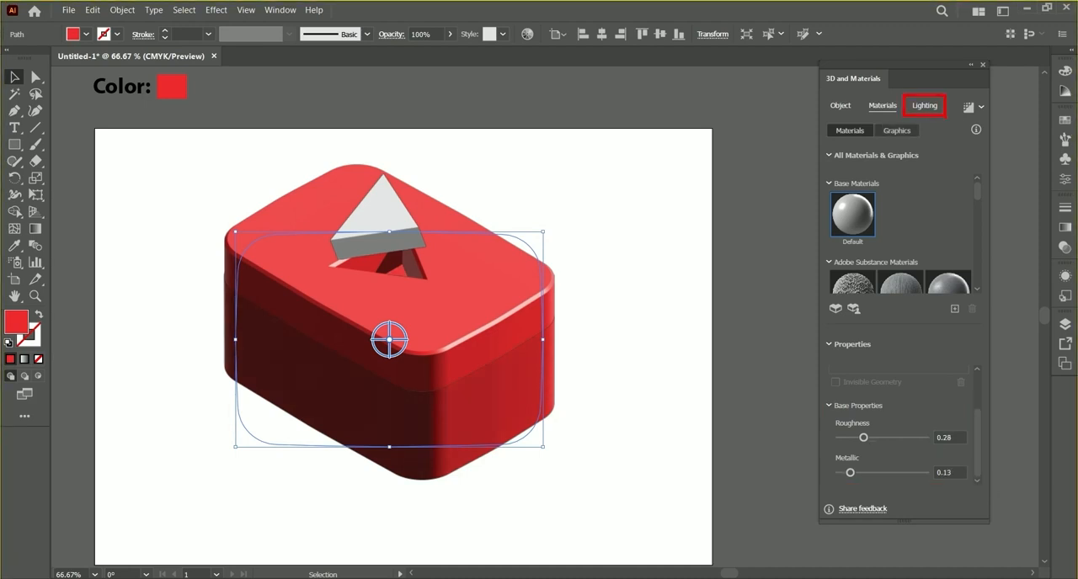
Step: Light the lower red block with 57% intensity, 143° rotation, 40° height, 56% softness and 58% ambient intensity
{"action": "left_click", "coordinate": [928, 108]}
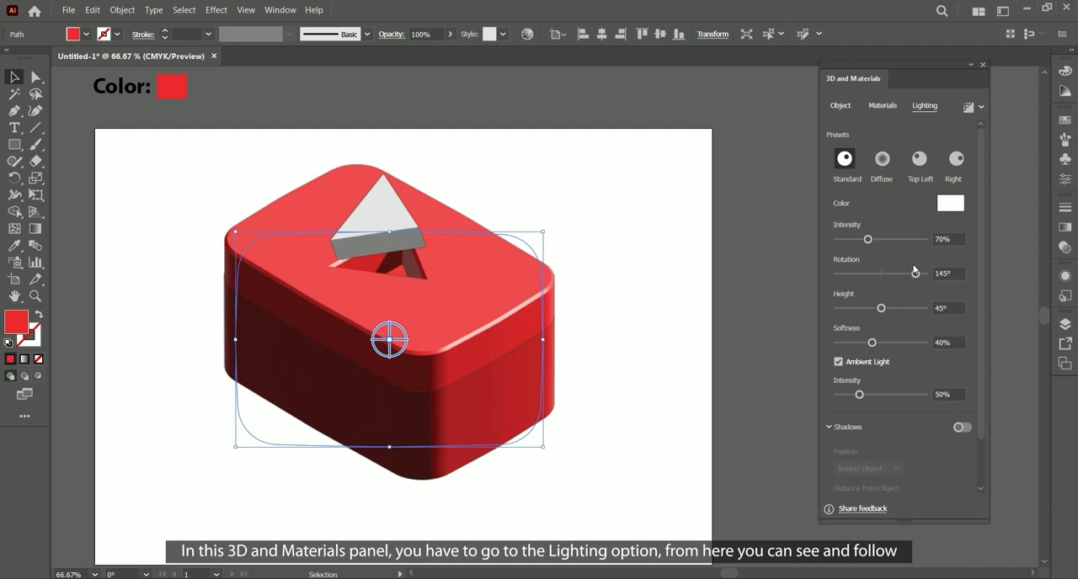
{"action": "left_click_drag", "start_coordinate": [869, 241], "coordinate": [873, 243]}
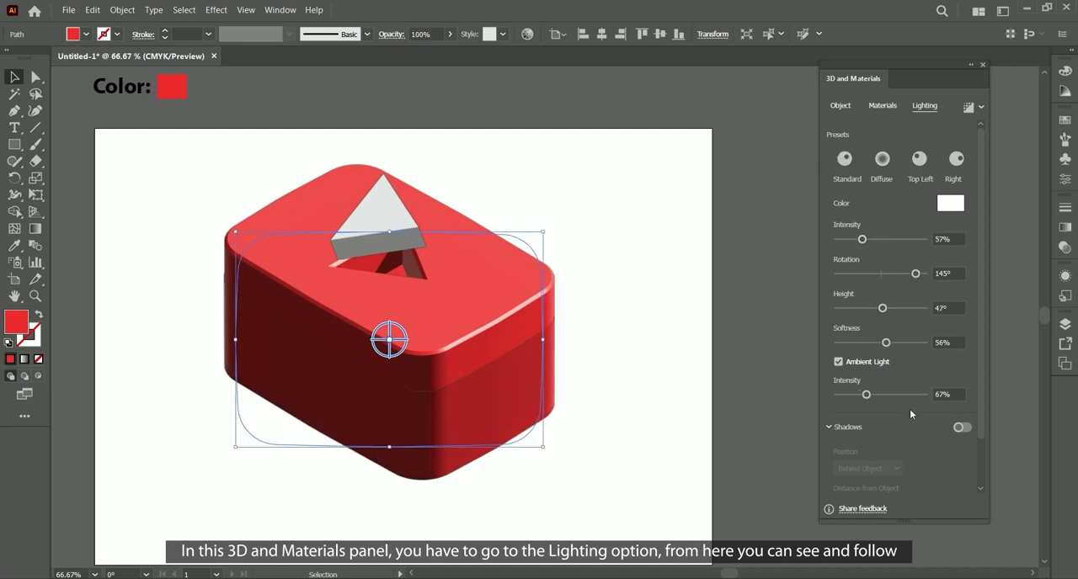
{"action": "left_click_drag", "start_coordinate": [867, 395], "coordinate": [863, 396]}
{"action": "left_click_drag", "start_coordinate": [883, 308], "coordinate": [876, 308]}
{"action": "left_click_drag", "start_coordinate": [918, 273], "coordinate": [916, 274]}
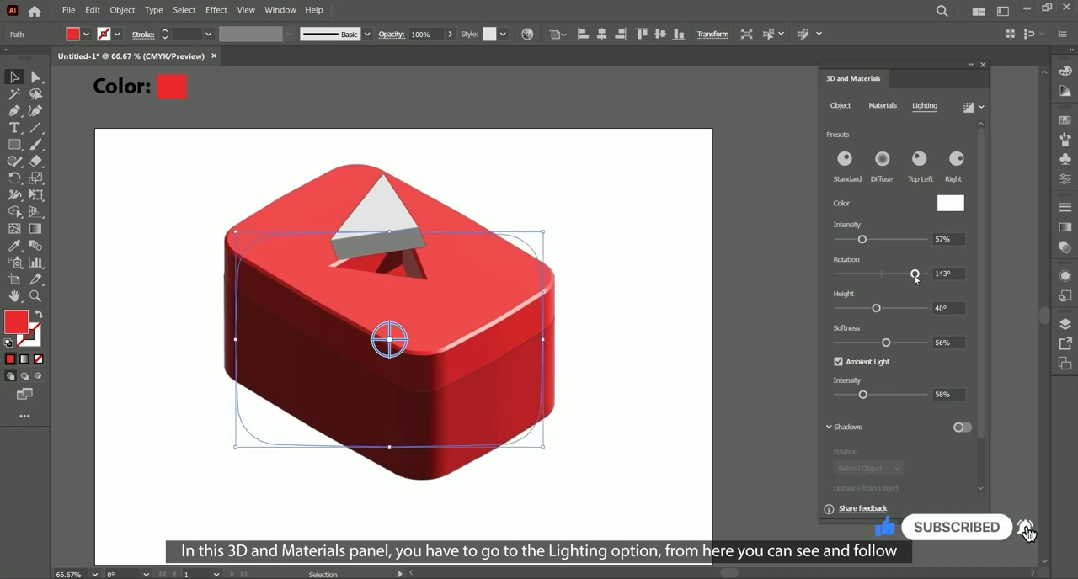
Step: Add a Classic bevel to the white triangle, with 11% width and 44% height, applied to both sides
{"action": "left_click", "coordinate": [715, 439]}
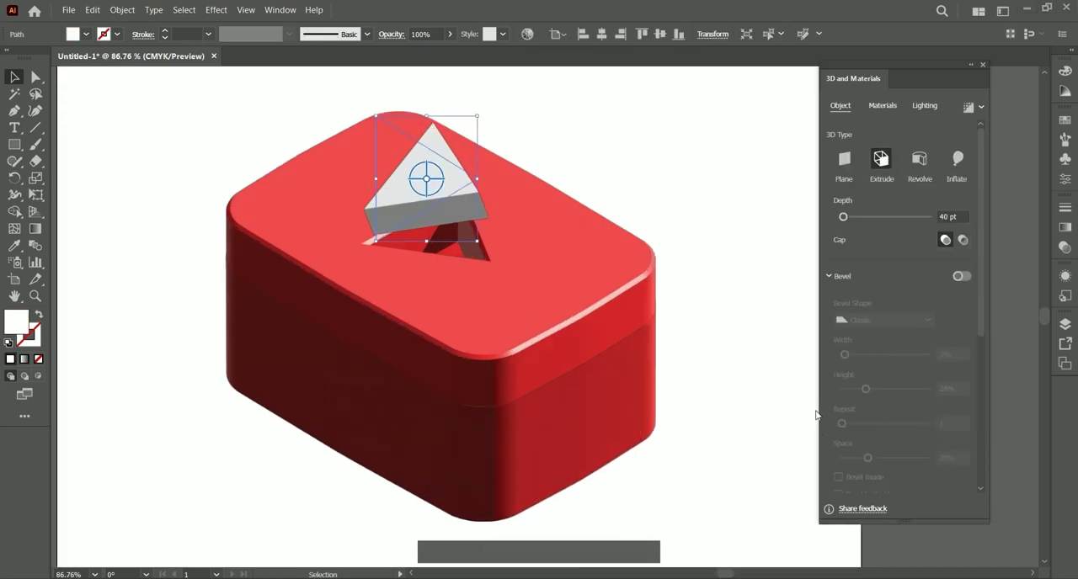
{"action": "left_click", "coordinate": [550, 172]}
{"action": "left_click", "coordinate": [448, 179]}
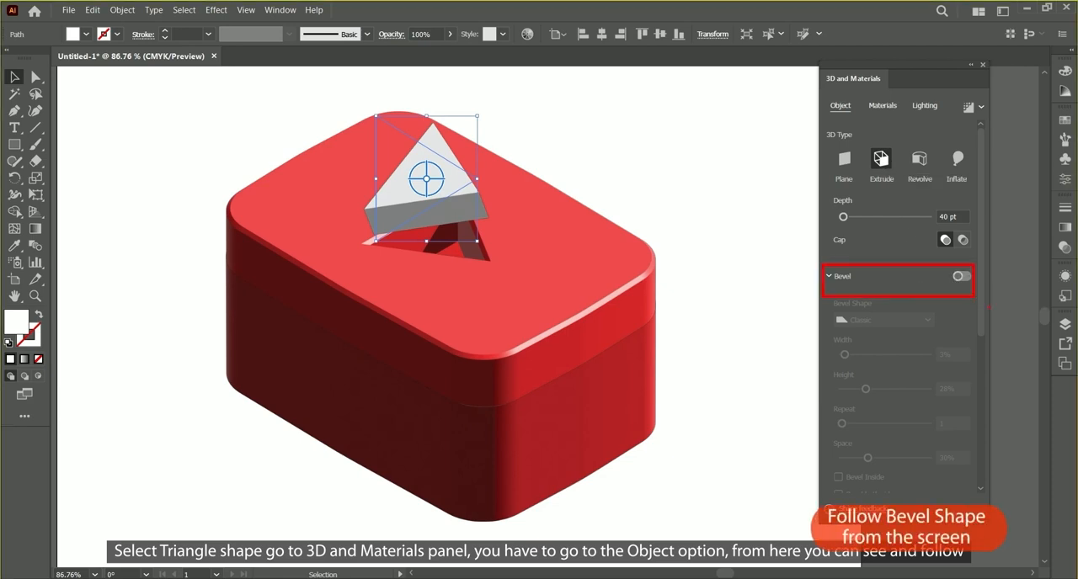
{"action": "left_click", "coordinate": [963, 276]}
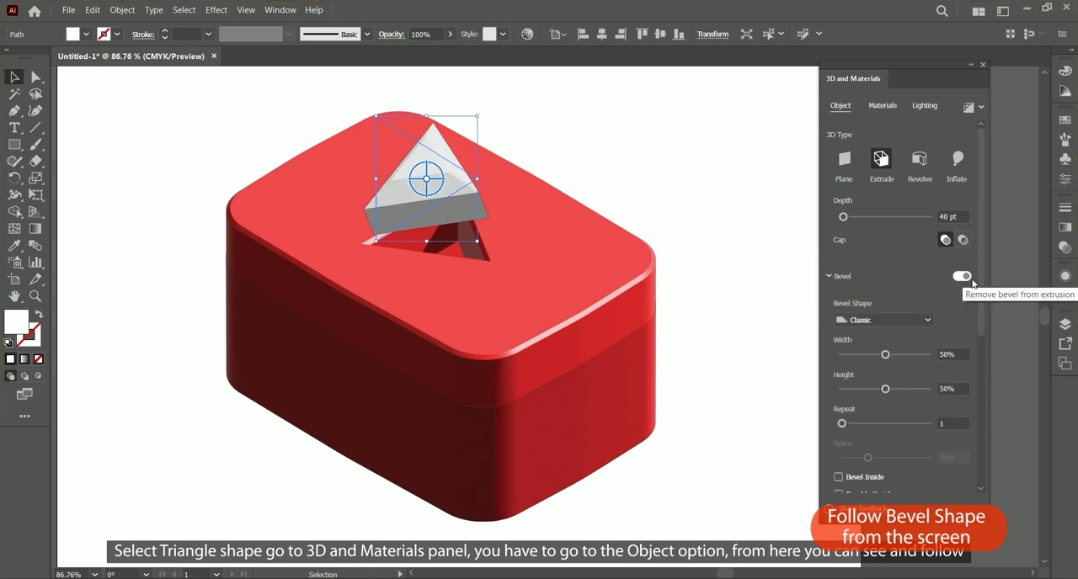
{"action": "left_click_drag", "start_coordinate": [873, 352], "coordinate": [855, 355]}
{"action": "mouse_move", "coordinate": [885, 389]}
{"action": "left_mouse_down"}
{"action": "mouse_move", "coordinate": [871, 392]}
{"action": "mouse_move", "coordinate": [880, 390]}
{"action": "left_mouse_up"}
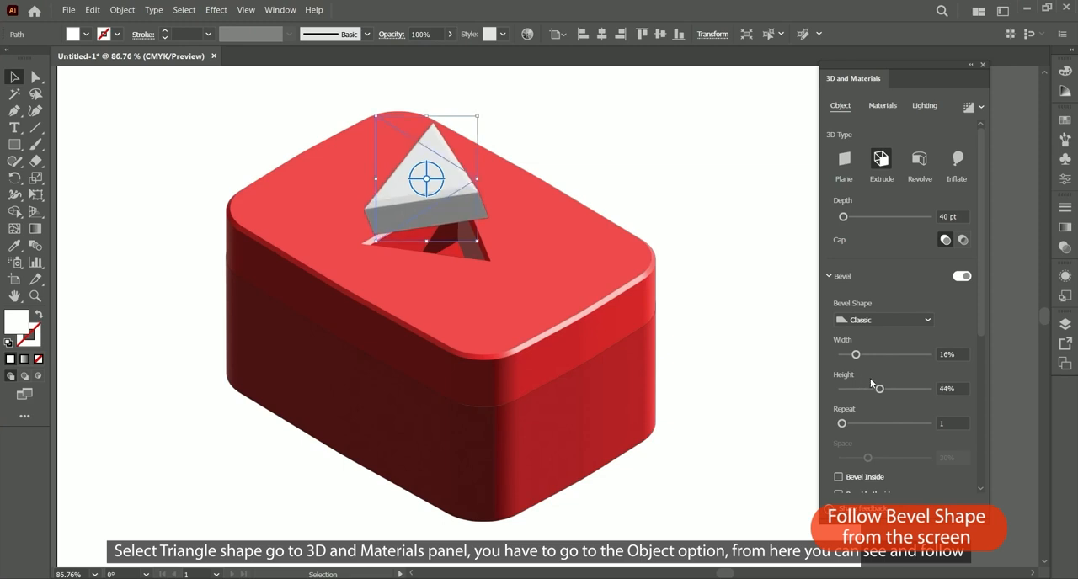
{"action": "left_click_drag", "start_coordinate": [856, 355], "coordinate": [851, 354]}
{"action": "left_click_drag", "start_coordinate": [986, 314], "coordinate": [973, 354]}
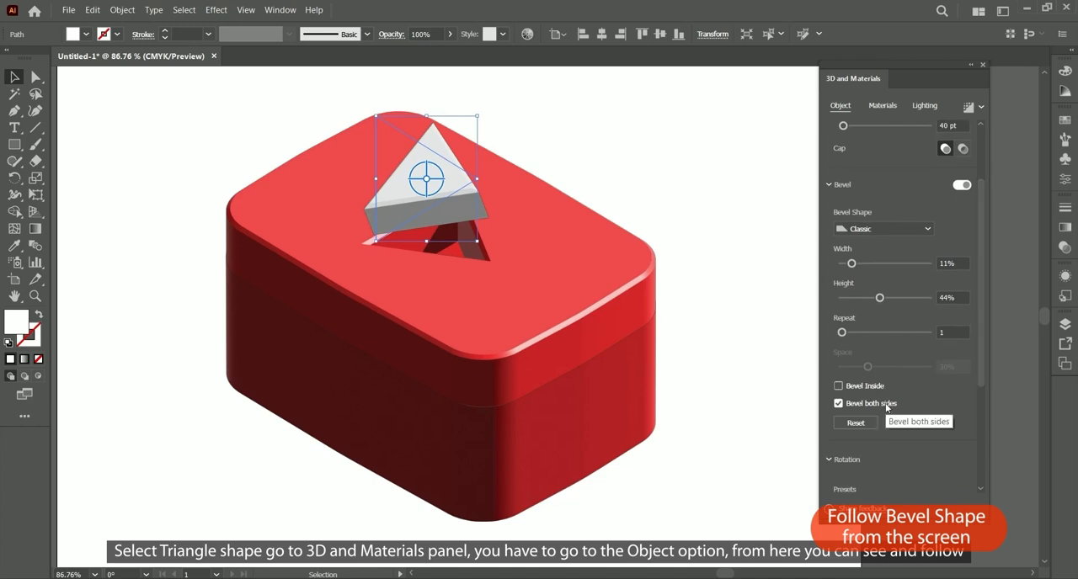
{"action": "left_click_drag", "start_coordinate": [985, 328], "coordinate": [859, 284]}
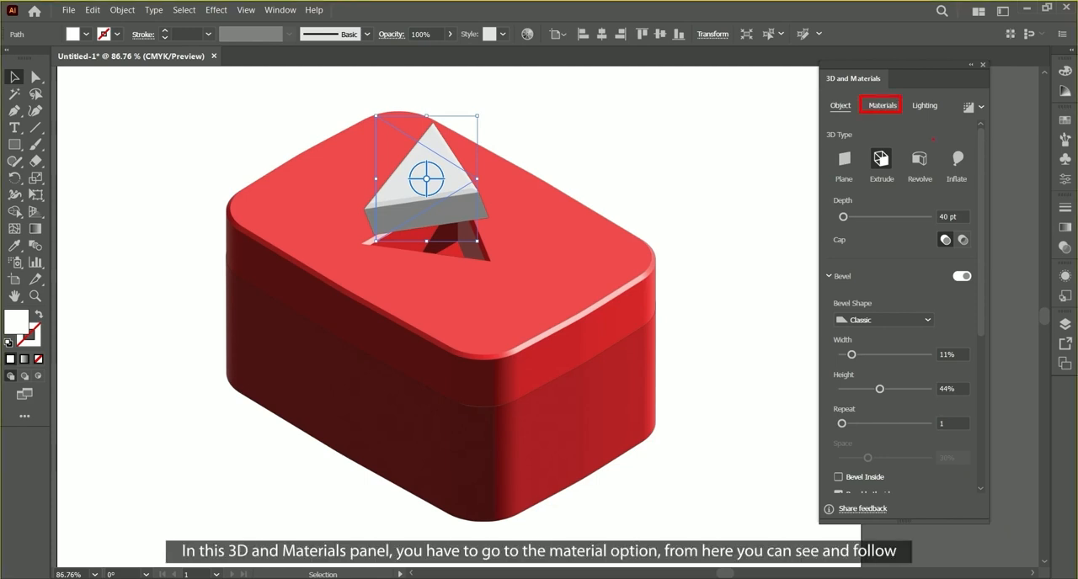
Step: Set the white triangle's material to 0.31 roughness and 0.17 metallic
{"action": "left_click", "coordinate": [895, 109]}
{"action": "left_click_drag", "start_coordinate": [977, 392], "coordinate": [973, 451]}
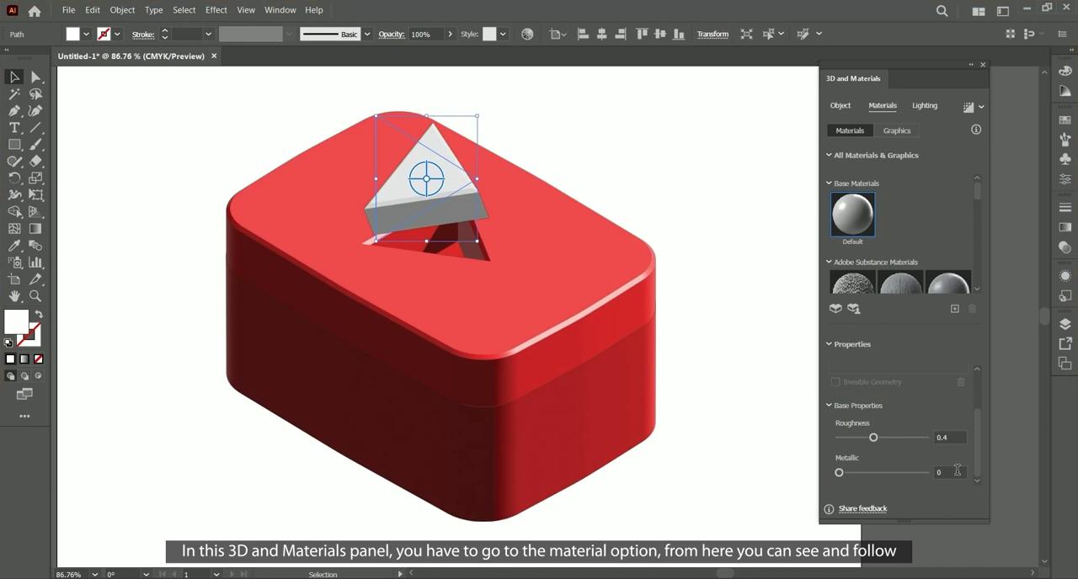
{"action": "left_click_drag", "start_coordinate": [838, 473], "coordinate": [853, 472]}
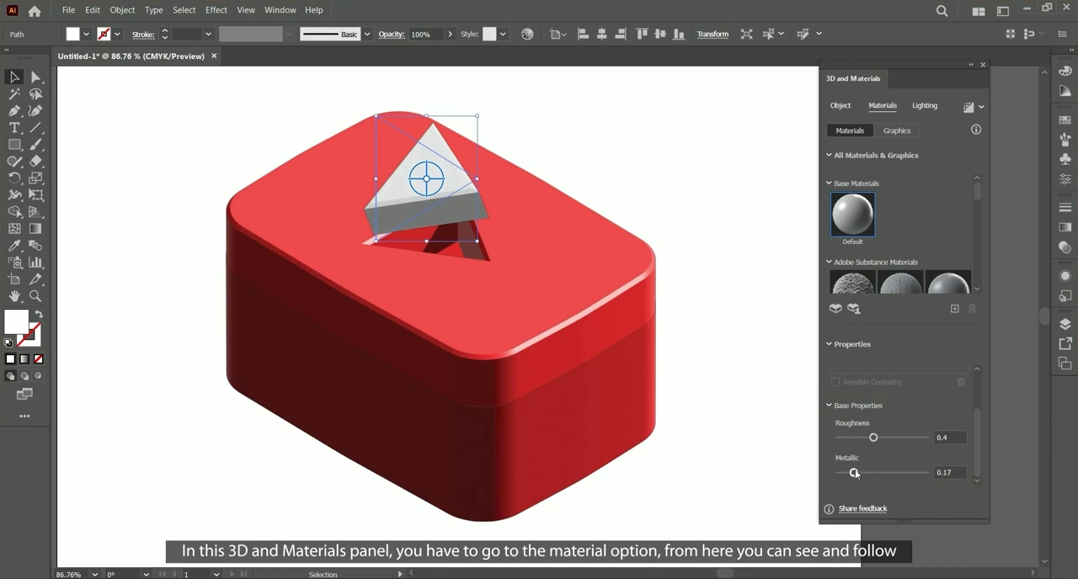
{"action": "mouse_move", "coordinate": [874, 438]}
{"action": "left_mouse_down"}
{"action": "mouse_move", "coordinate": [838, 439]}
{"action": "mouse_move", "coordinate": [904, 439]}
{"action": "mouse_move", "coordinate": [865, 439]}
{"action": "left_mouse_up"}
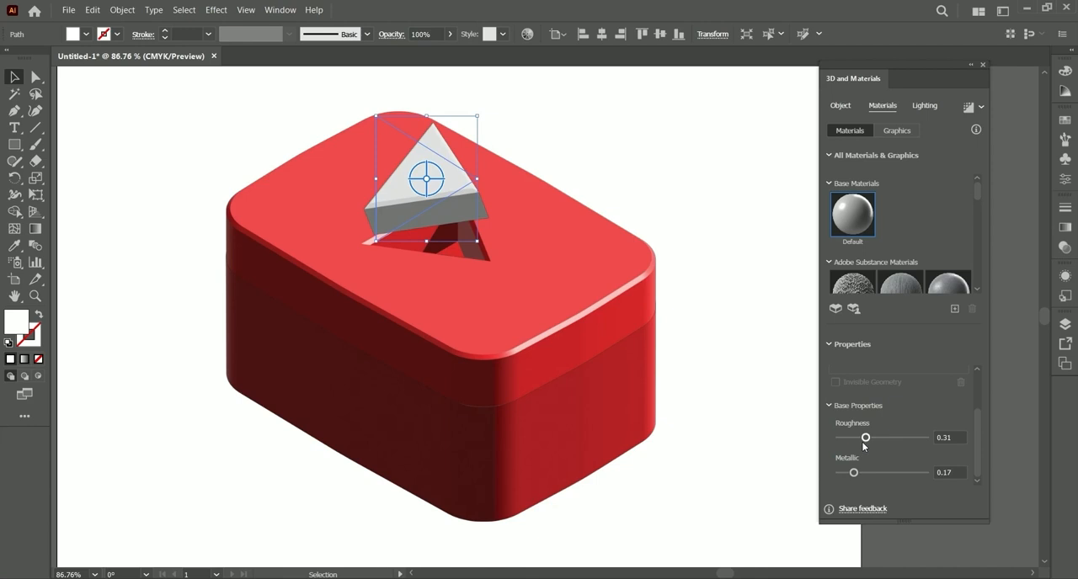
Step: Light the white triangle with 57% intensity, 42° height and 24% softness, and deselect it
{"action": "left_click", "coordinate": [925, 106]}
{"action": "left_click_drag", "start_coordinate": [868, 249], "coordinate": [863, 249]}
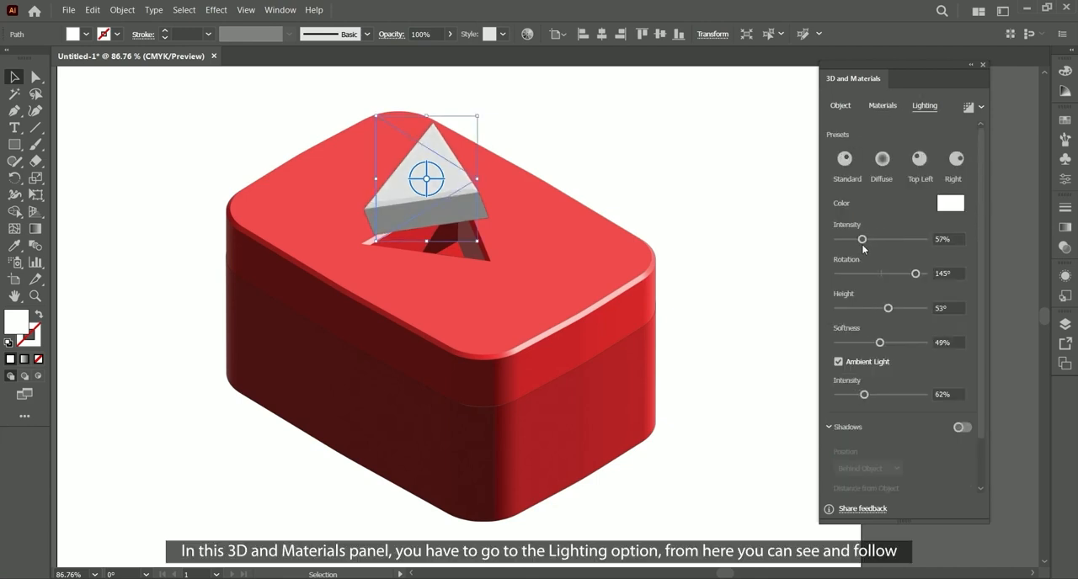
{"action": "left_click_drag", "start_coordinate": [887, 309], "coordinate": [859, 352]}
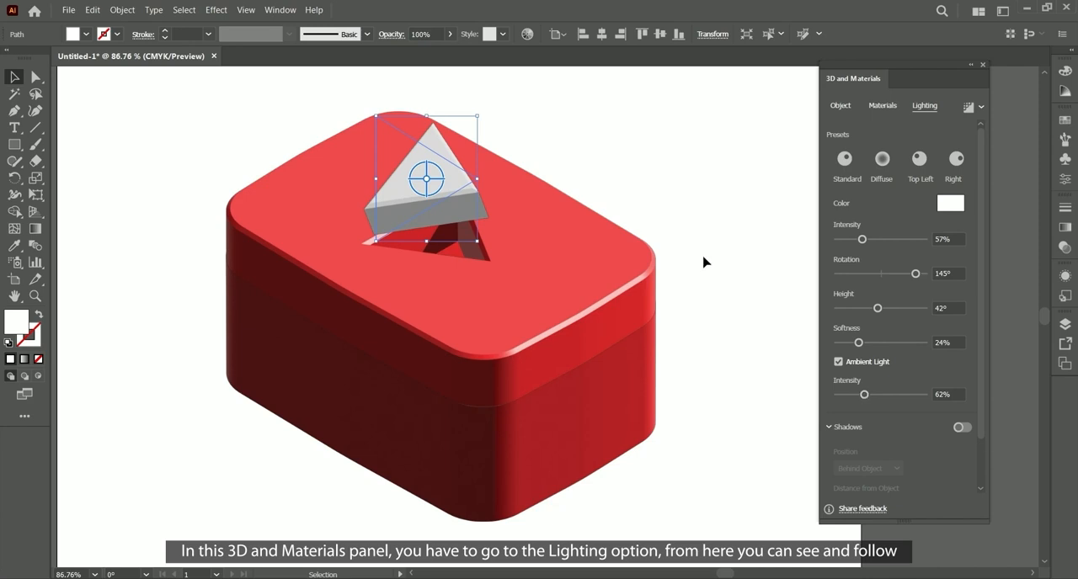
{"action": "left_click", "coordinate": [775, 403]}
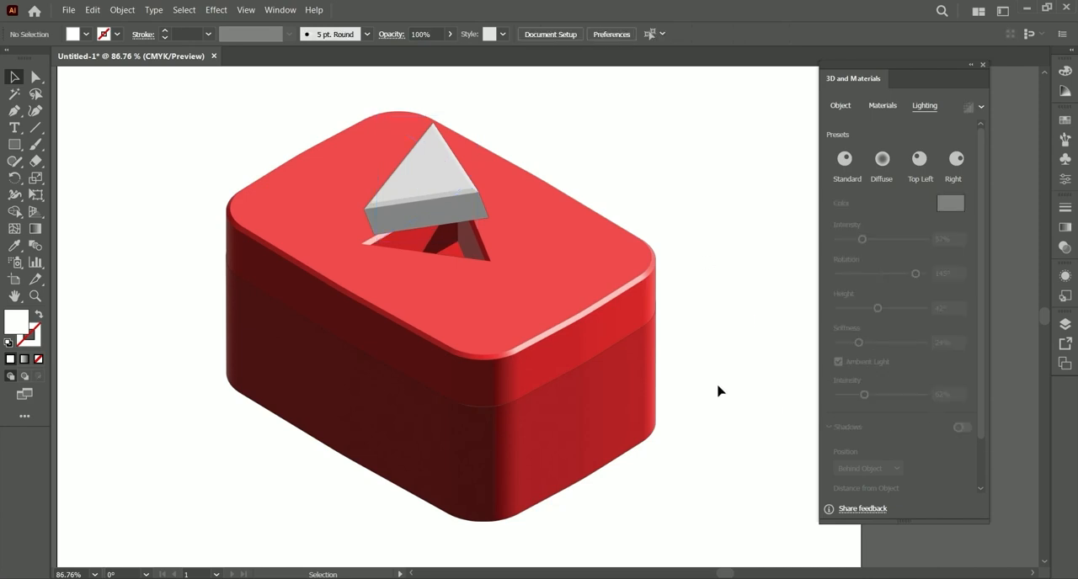
Step: Turn on a shadow behind the lower red block with 214% shadow bounds, and set its light height to 59°
{"action": "key", "text": "ctrl+minus"}
{"action": "left_click", "coordinate": [436, 385]}
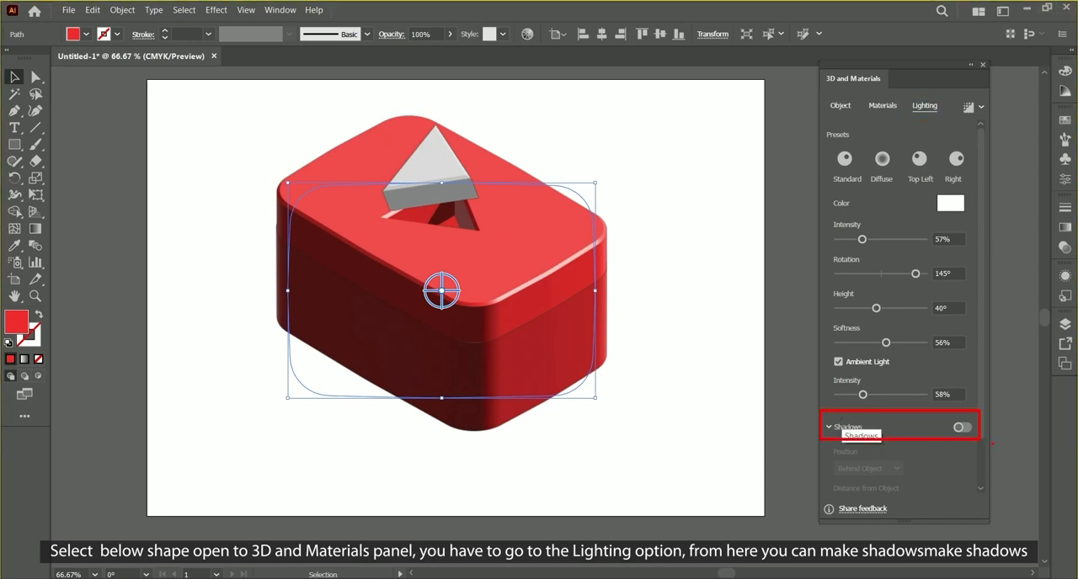
{"action": "left_click", "coordinate": [961, 429]}
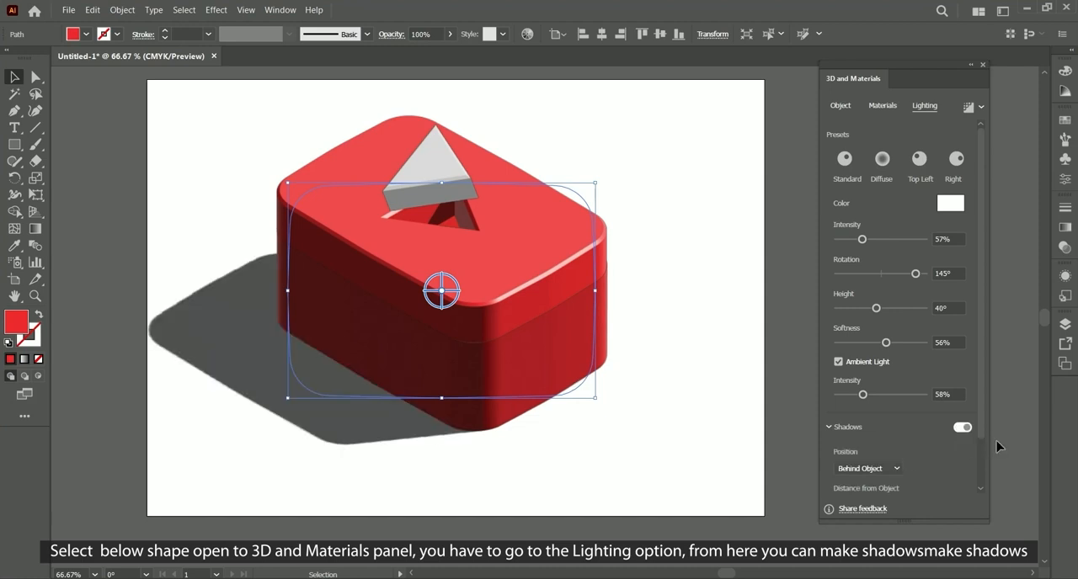
{"action": "scroll", "coordinate": [944, 452], "scroll_direction": "down", "scroll_amount": 2}
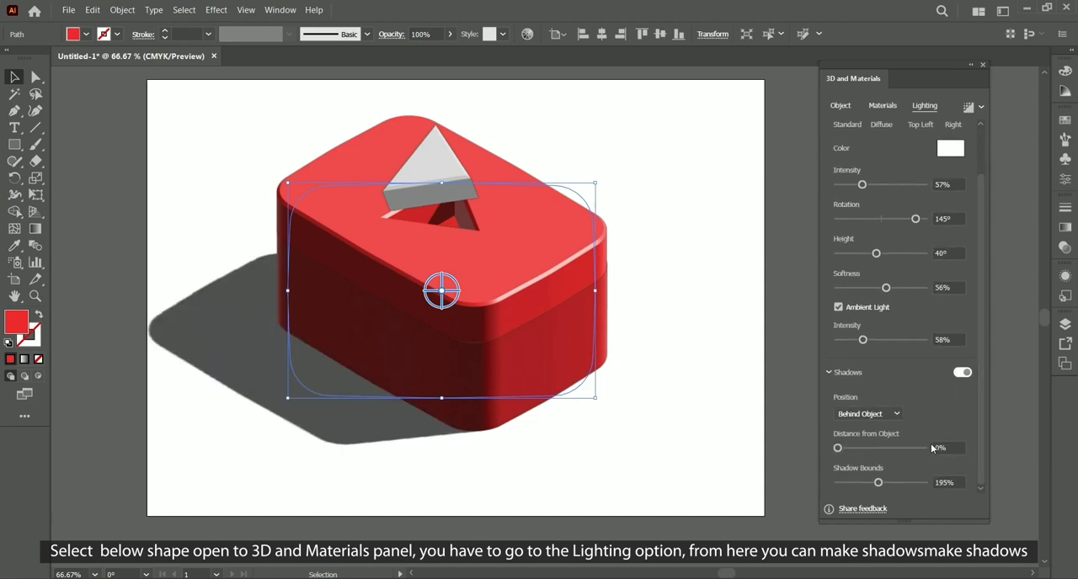
{"action": "left_click_drag", "start_coordinate": [879, 483], "coordinate": [883, 484]}
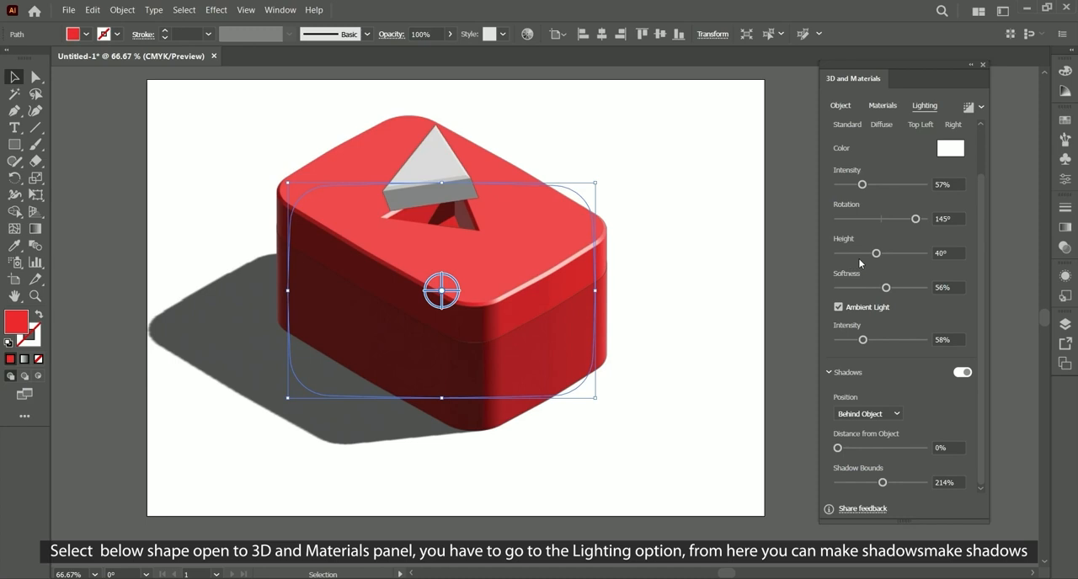
{"action": "left_click_drag", "start_coordinate": [874, 253], "coordinate": [893, 258]}
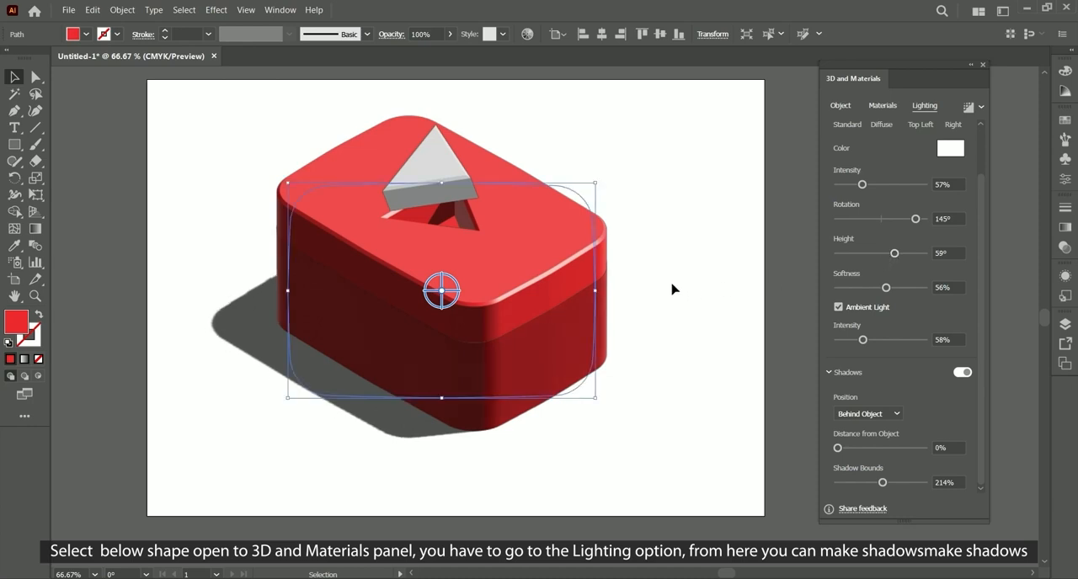
{"action": "left_click", "coordinate": [728, 318]}
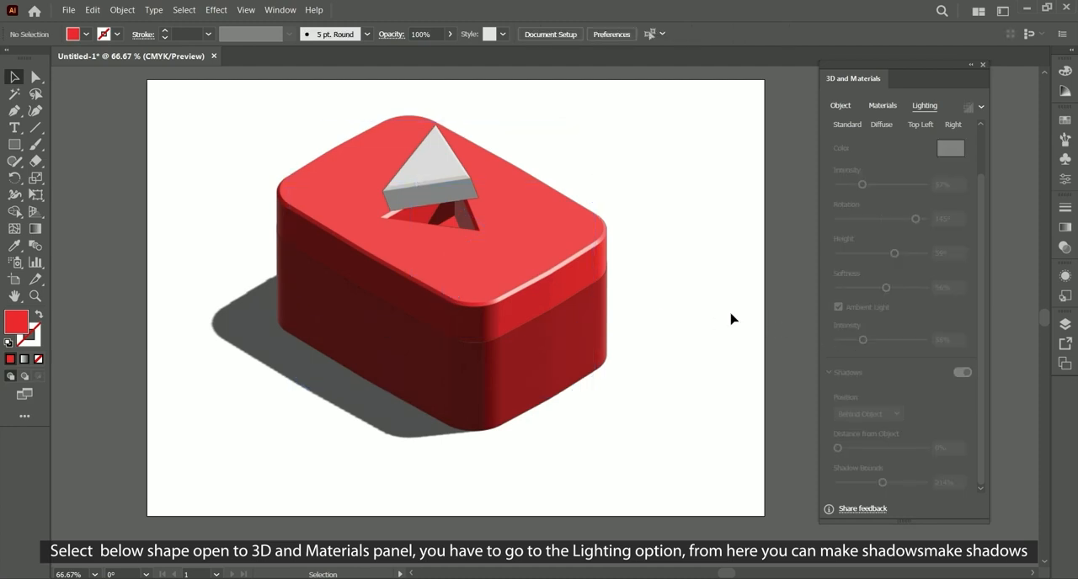
Step: Draw a flat triangular shadow shape with the Pen tool beneath the white triangle's front edge, and deselect it
{"action": "left_click", "coordinate": [971, 66]}
{"action": "left_click", "coordinate": [14, 110]}
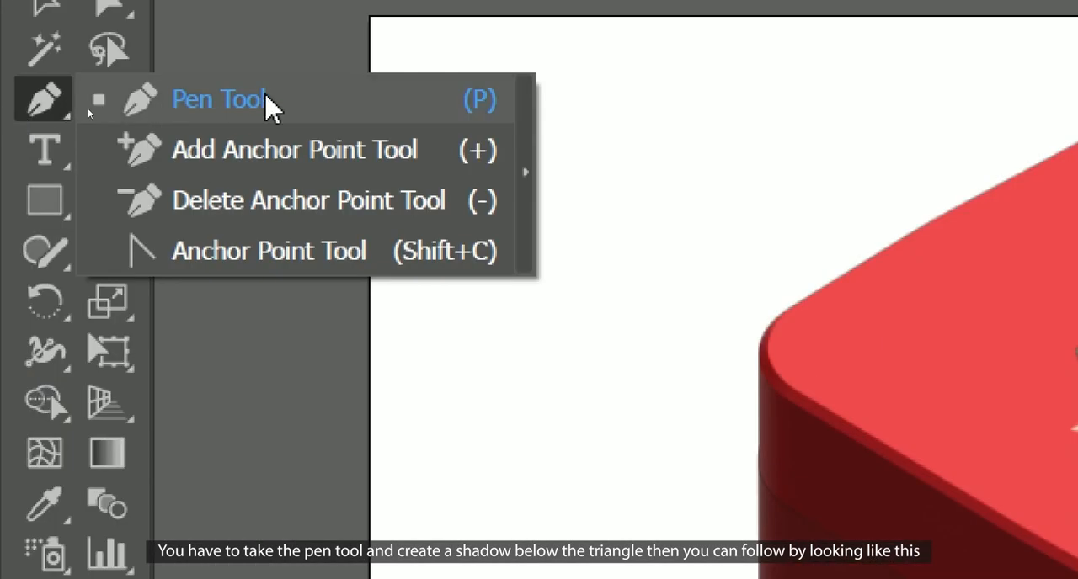
{"action": "left_click", "coordinate": [88, 110]}
{"action": "scroll", "coordinate": [353, 219], "scroll_direction": "up", "scroll_amount": 2}
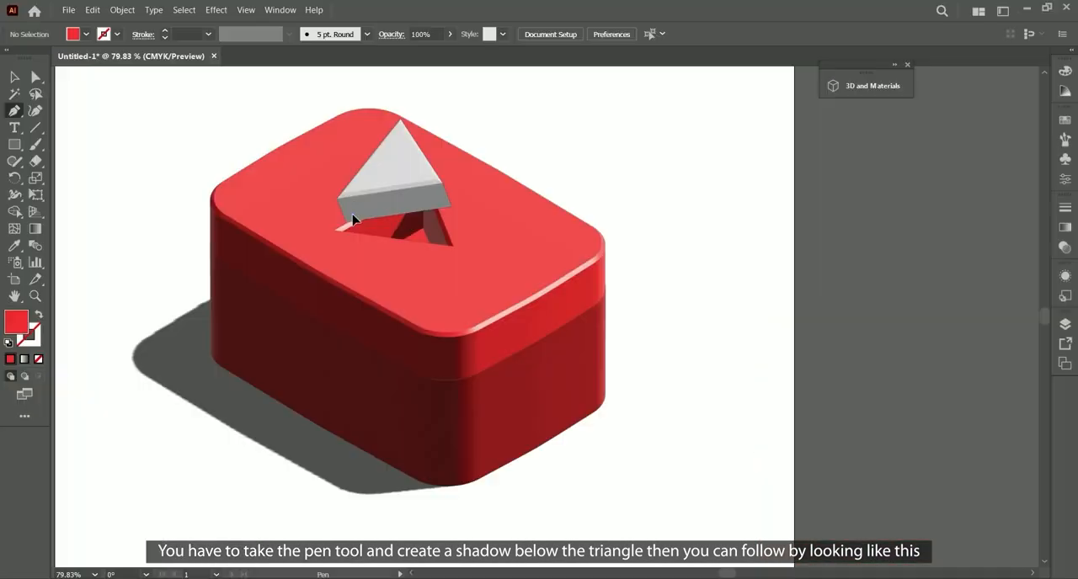
{"action": "left_click", "coordinate": [451, 187]}
{"action": "left_click", "coordinate": [467, 221]}
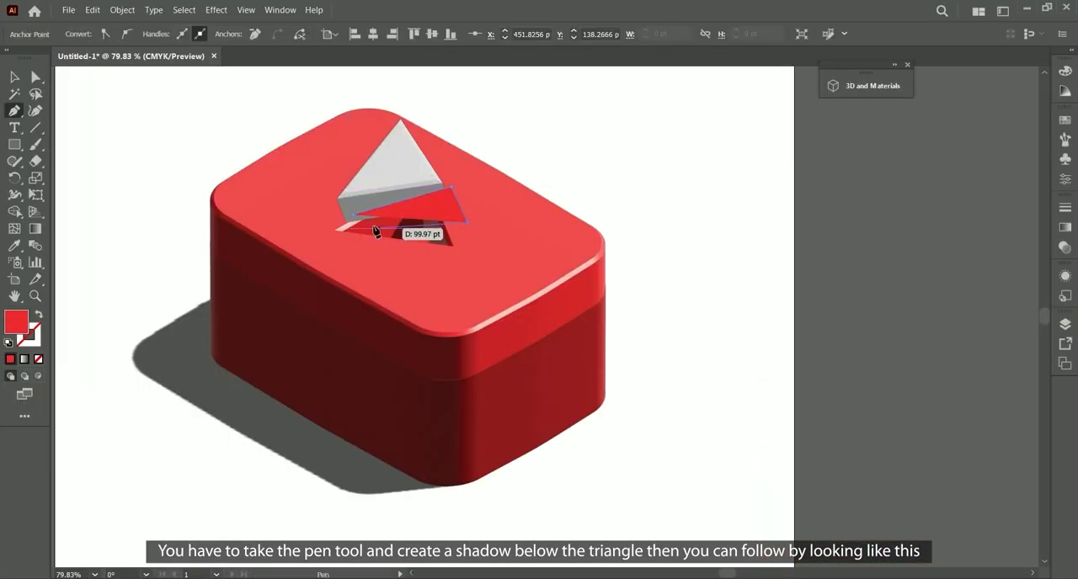
{"action": "key", "text": "v"}
{"action": "left_click", "coordinate": [192, 82]}
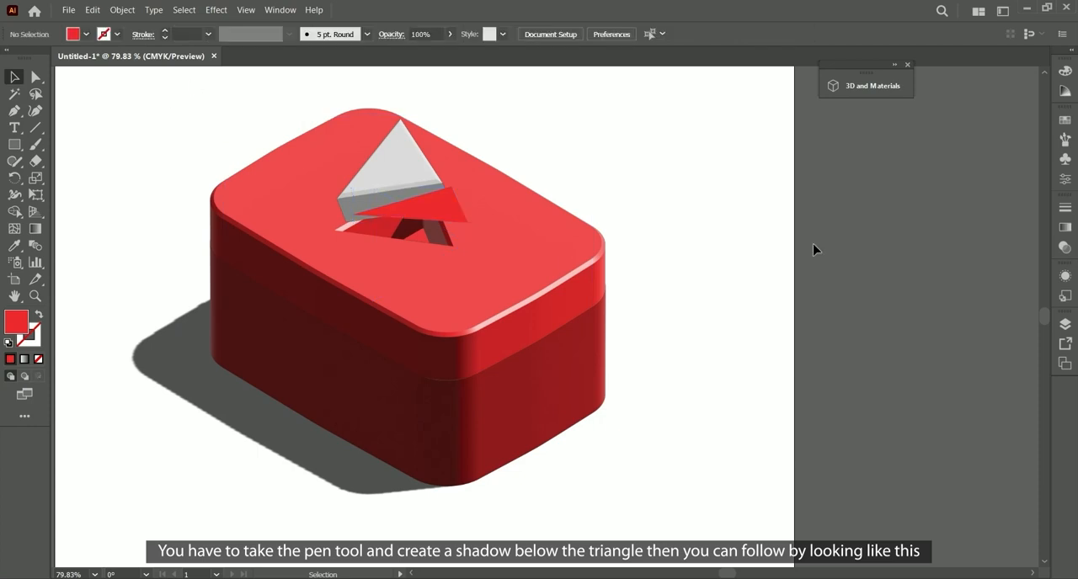
Step: Fill the drawn shadow shape with dark grey and send it backward behind the white triangle
{"action": "left_click", "coordinate": [457, 223]}
{"action": "left_click", "coordinate": [73, 34]}
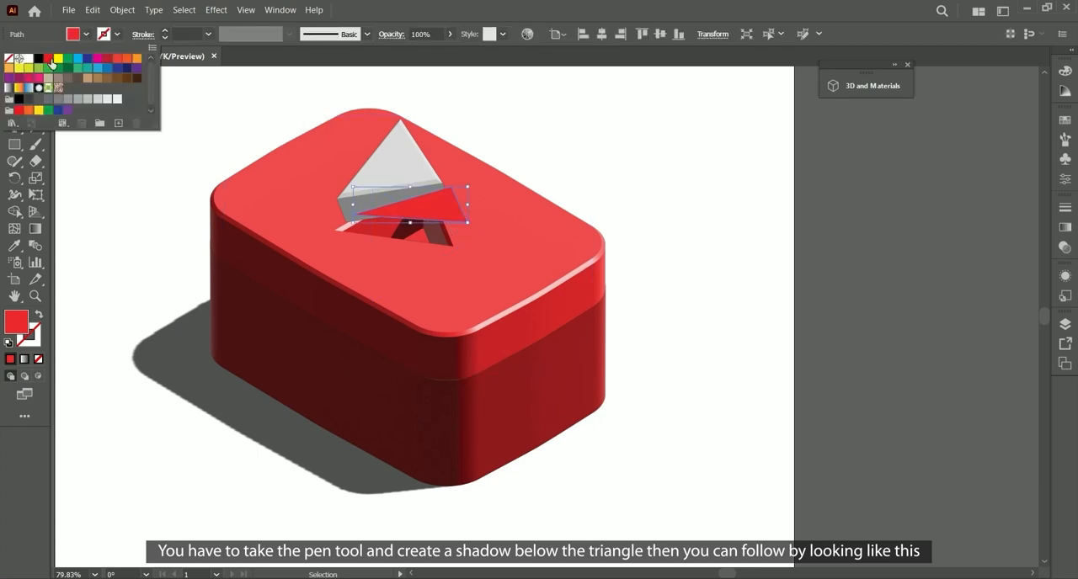
{"action": "left_click", "coordinate": [29, 99]}
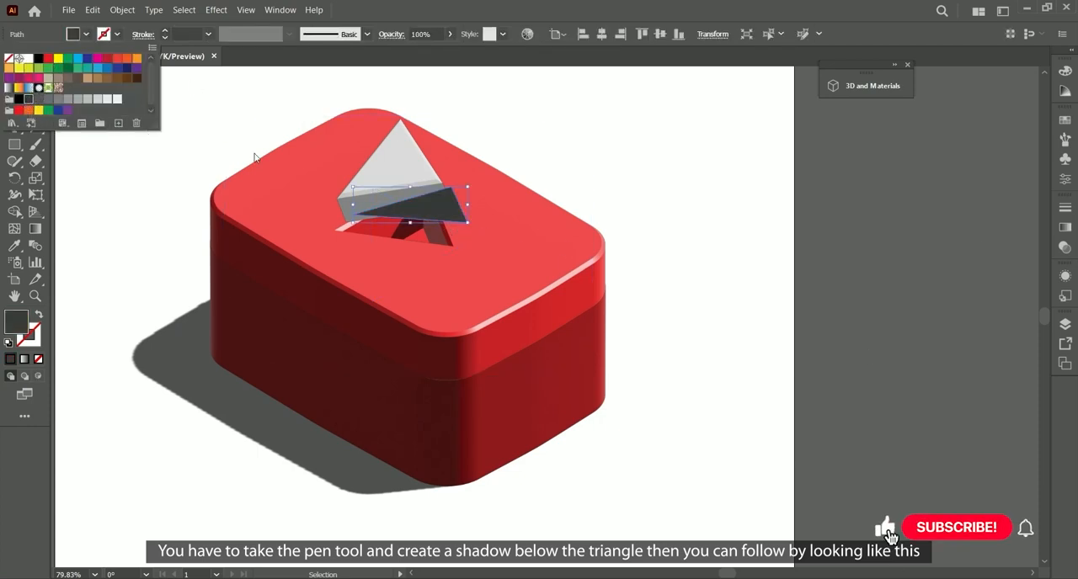
{"action": "left_click", "coordinate": [928, 230]}
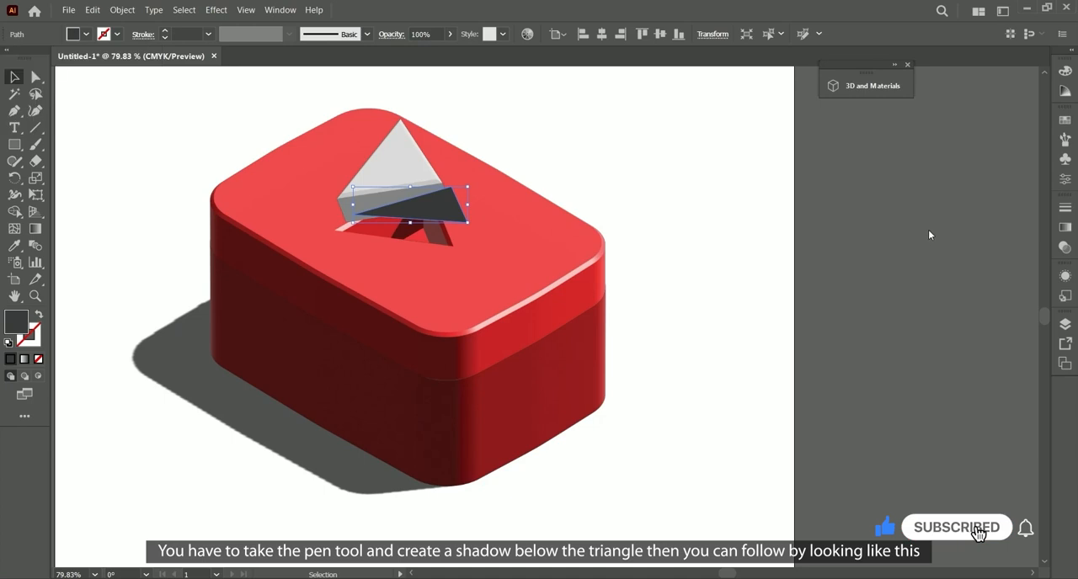
{"action": "right_click", "coordinate": [438, 217]}
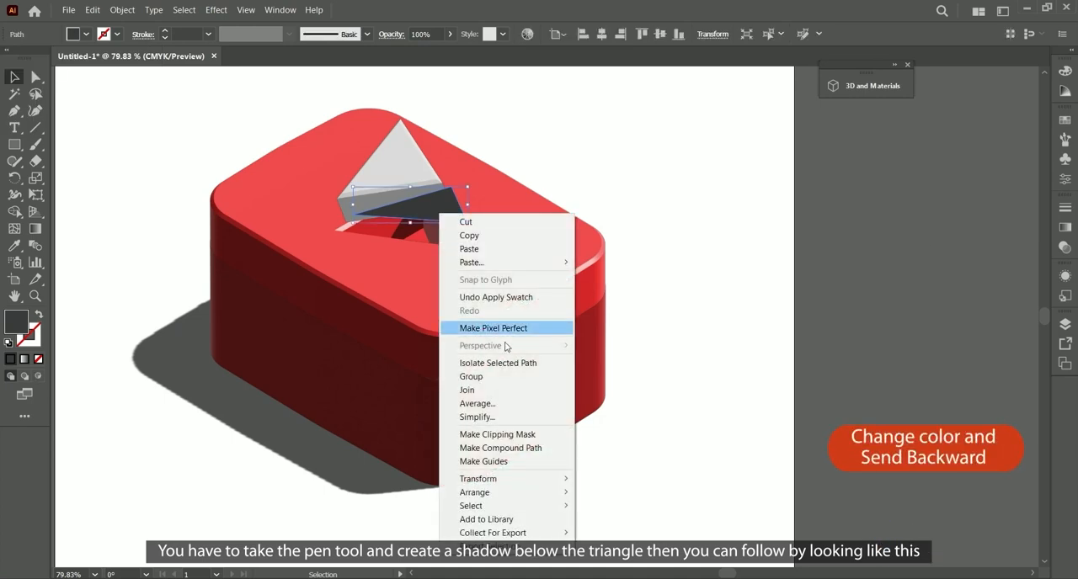
{"action": "mouse_move", "coordinate": [514, 493]}
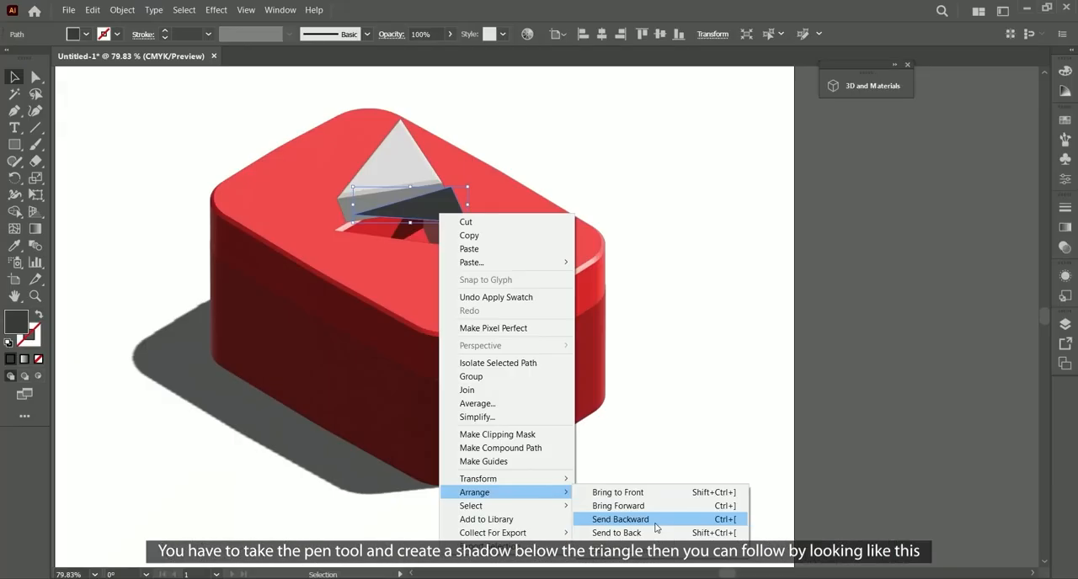
{"action": "left_click", "coordinate": [655, 528]}
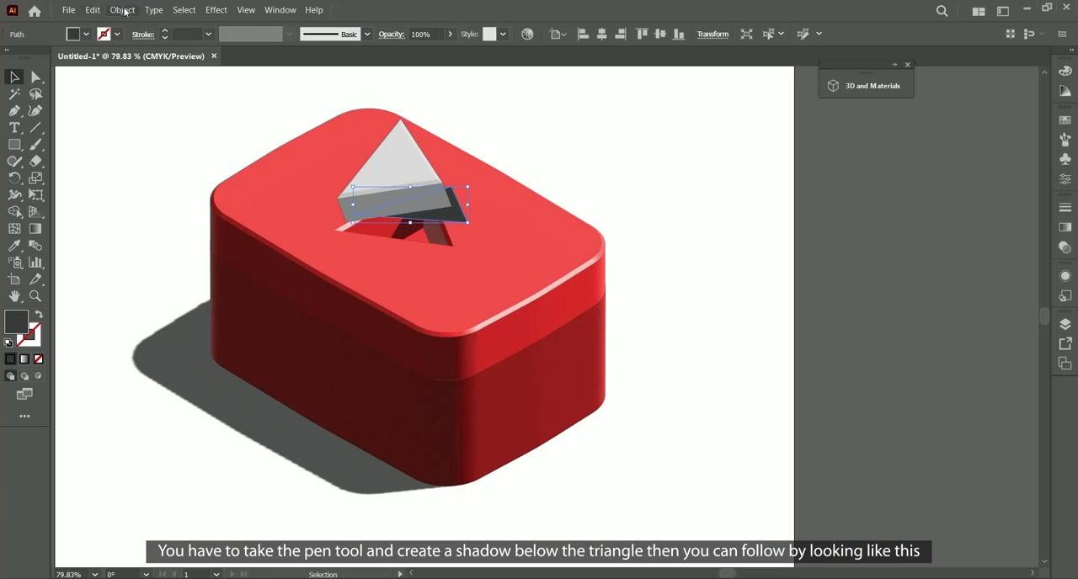
{"action": "key", "text": "ctrl+shift+a"}
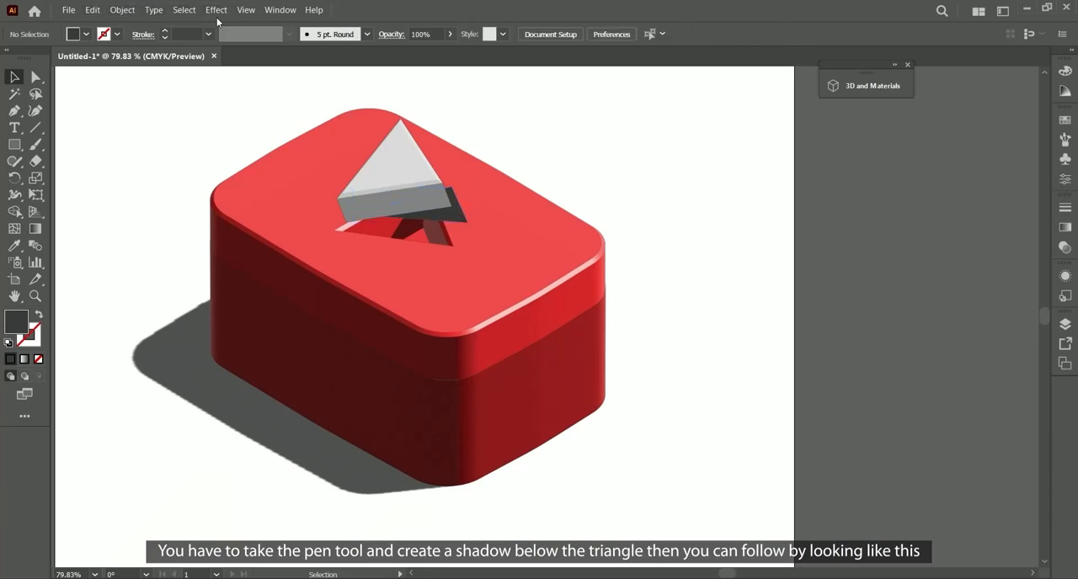
Step: Apply a Gaussian Blur with a radius of about 13 pixels to the dark grey shadow shape
{"action": "left_click", "coordinate": [217, 10]}
{"action": "mouse_move", "coordinate": [274, 285]}
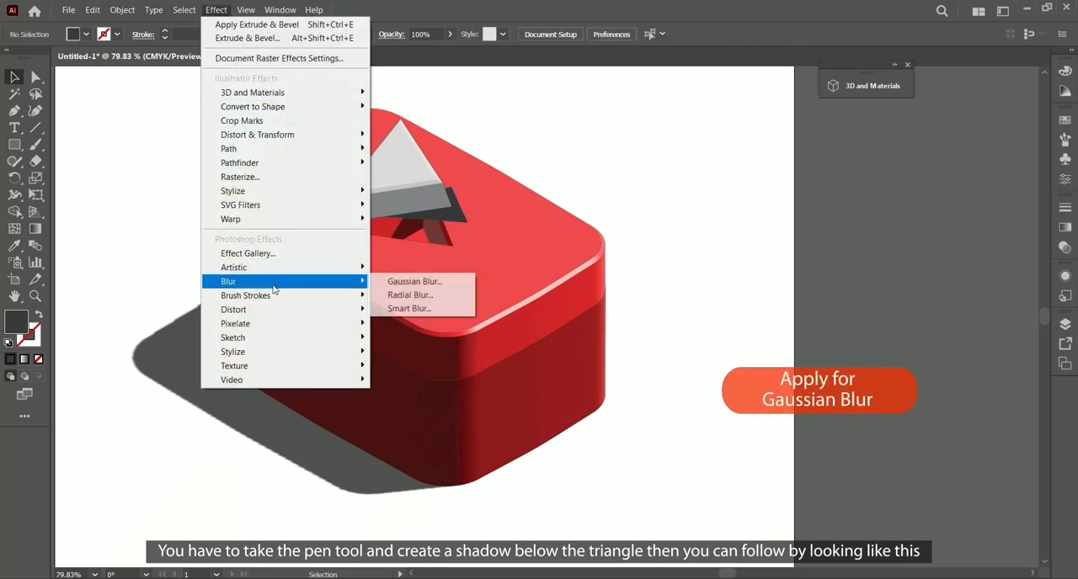
{"action": "left_click", "coordinate": [425, 282]}
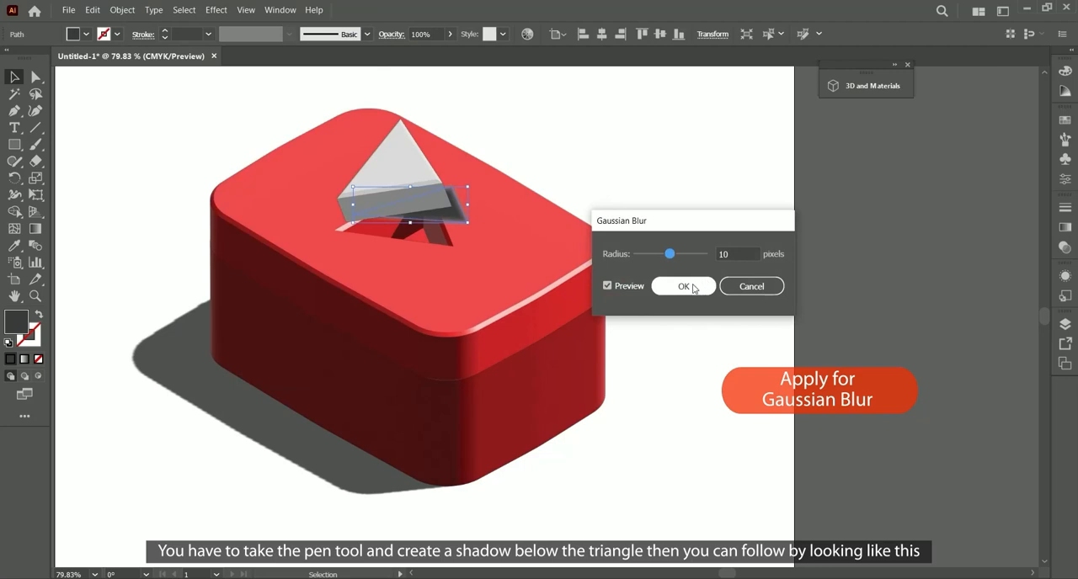
{"action": "left_click_drag", "start_coordinate": [669, 255], "coordinate": [669, 256]}
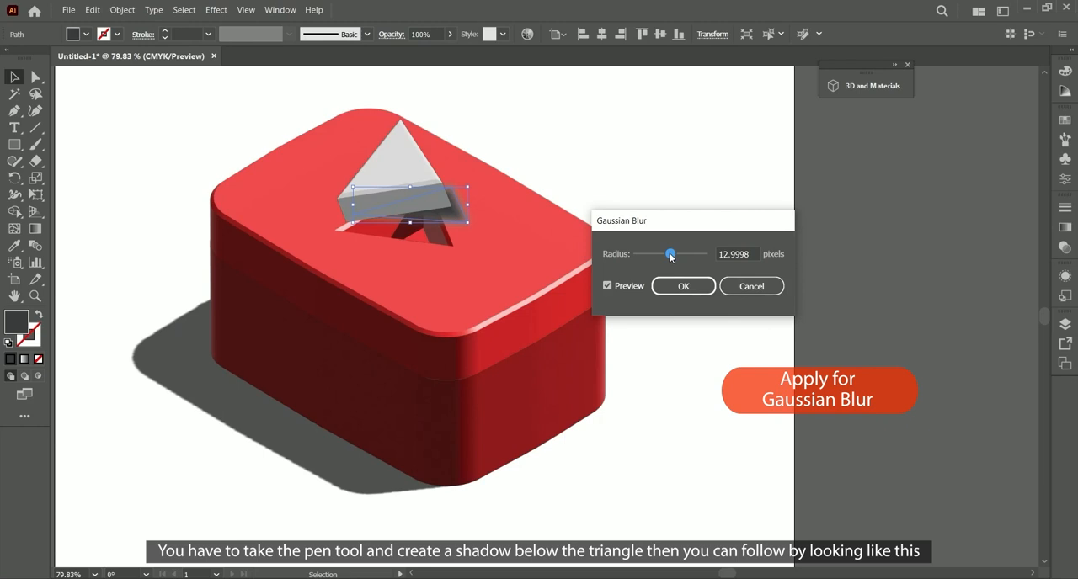
{"action": "left_click", "coordinate": [686, 286]}
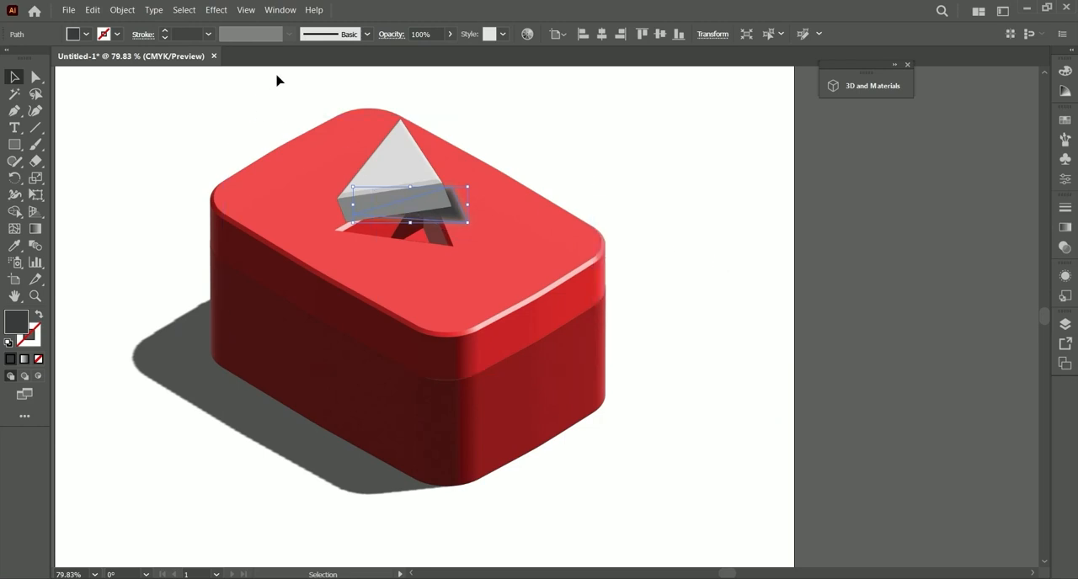
Step: Set the blending mode of the blurred dark grey triangle shadow to Multiply
{"action": "left_click", "coordinate": [281, 11]}
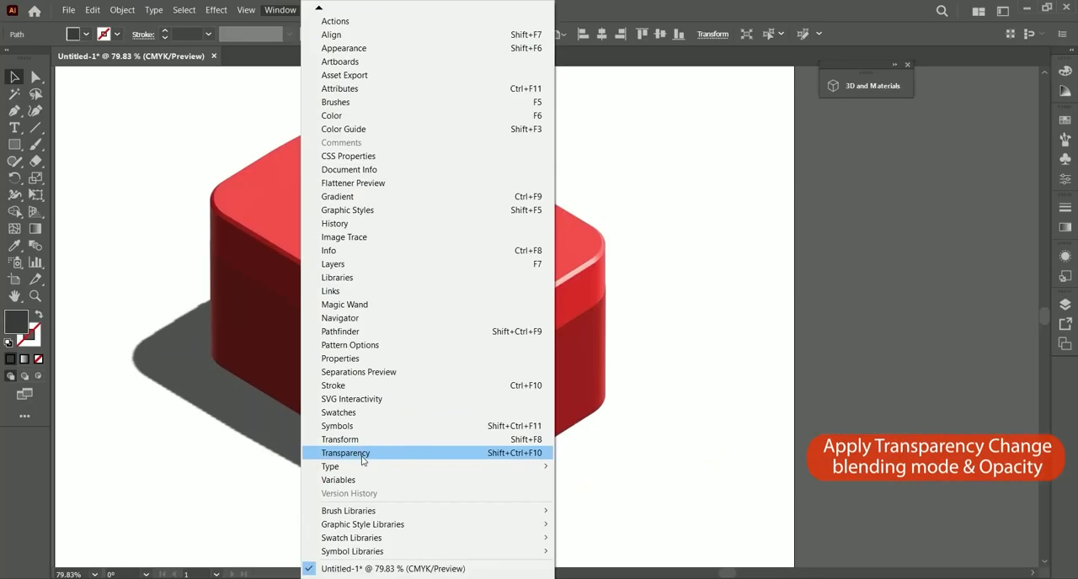
{"action": "left_click", "coordinate": [368, 447]}
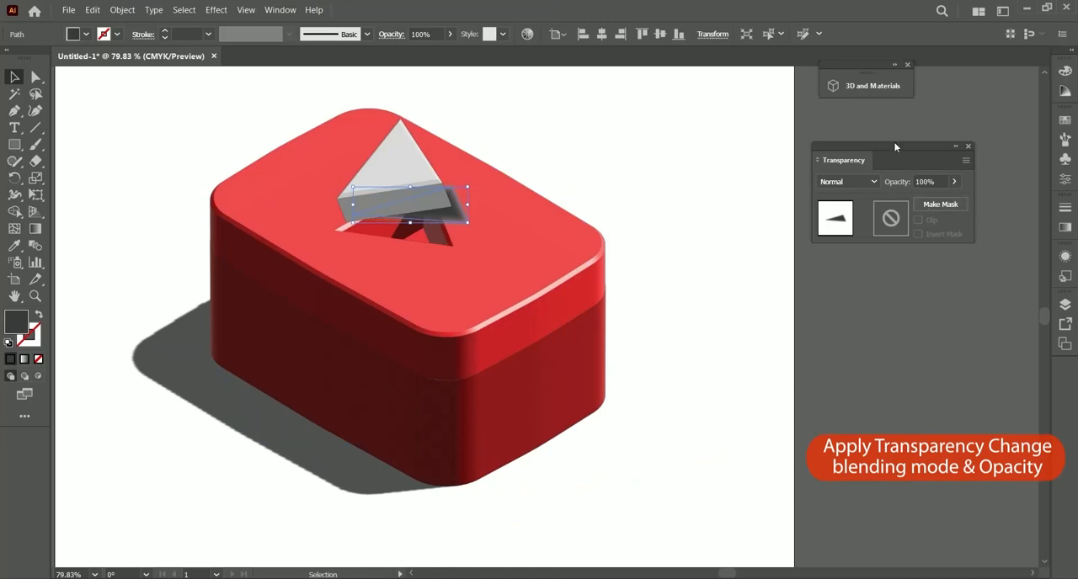
{"action": "left_click", "coordinate": [859, 179]}
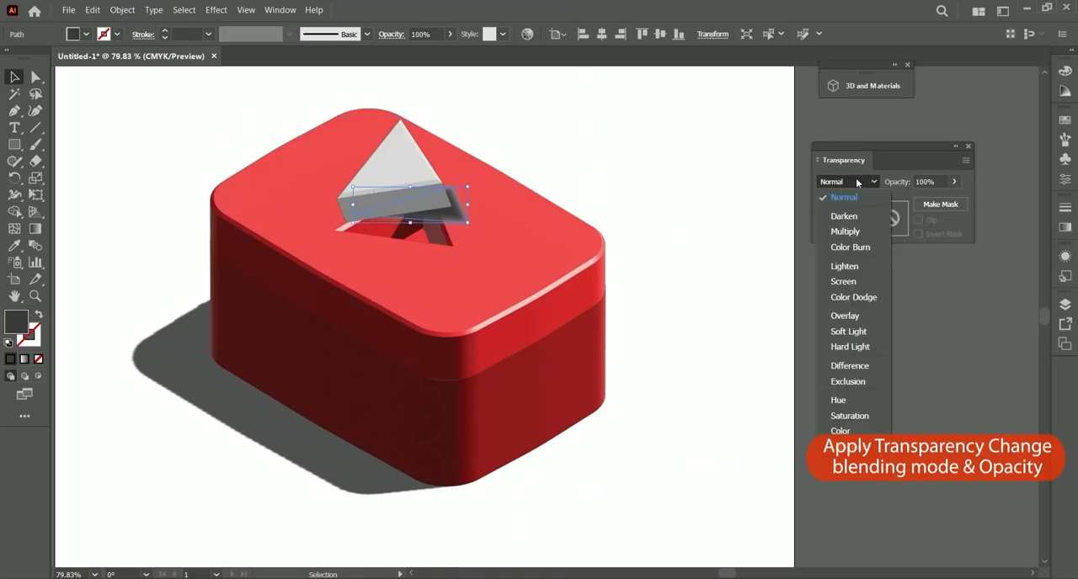
{"action": "left_click", "coordinate": [854, 230]}
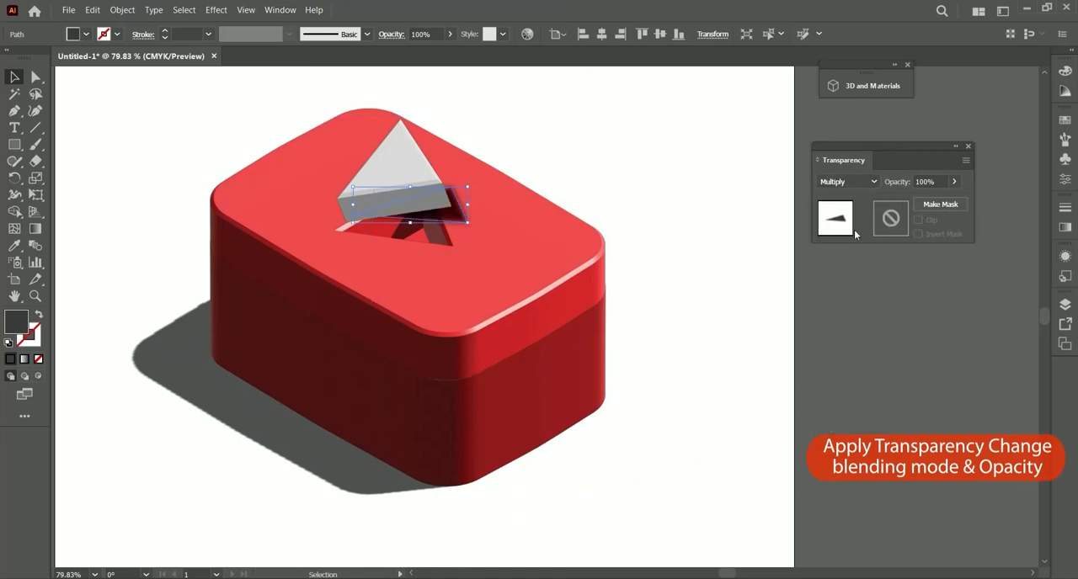
Step: Try opacities of 20% and 35% on the triangle's blurred shadow shape
{"action": "left_click", "coordinate": [933, 181]}
{"action": "type", "text": "20"}
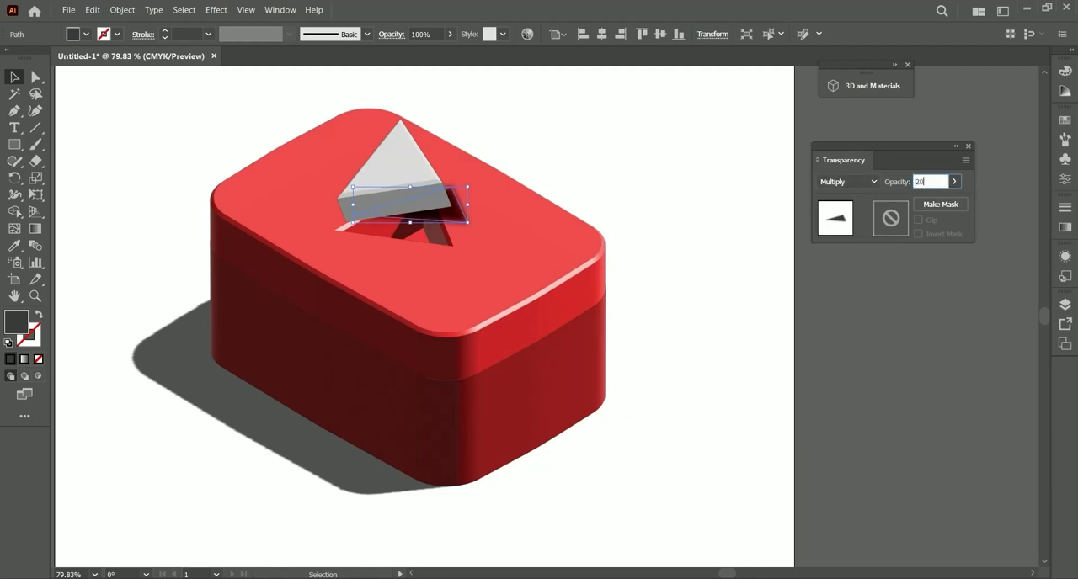
{"action": "key", "text": "Return"}
{"action": "left_click", "coordinate": [897, 183]}
{"action": "type", "text": "35"}
{"action": "key", "text": "Return"}
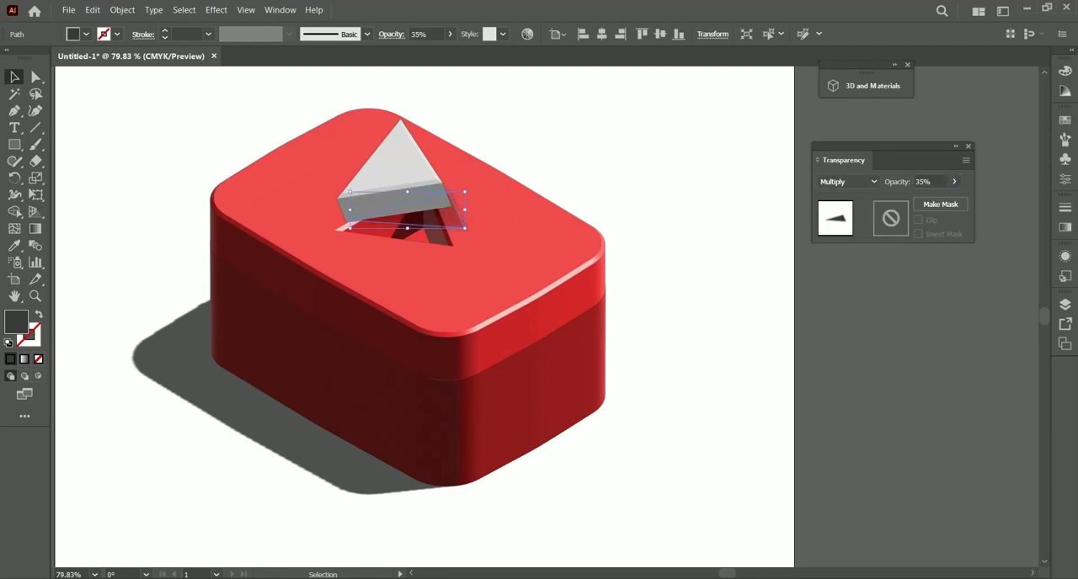
Step: Reselect the triangle's blurred shadow shape, set its opacity to 20%, and deselect it
{"action": "left_click", "coordinate": [871, 335]}
{"action": "left_click", "coordinate": [472, 228]}
{"action": "left_click", "coordinate": [935, 181]}
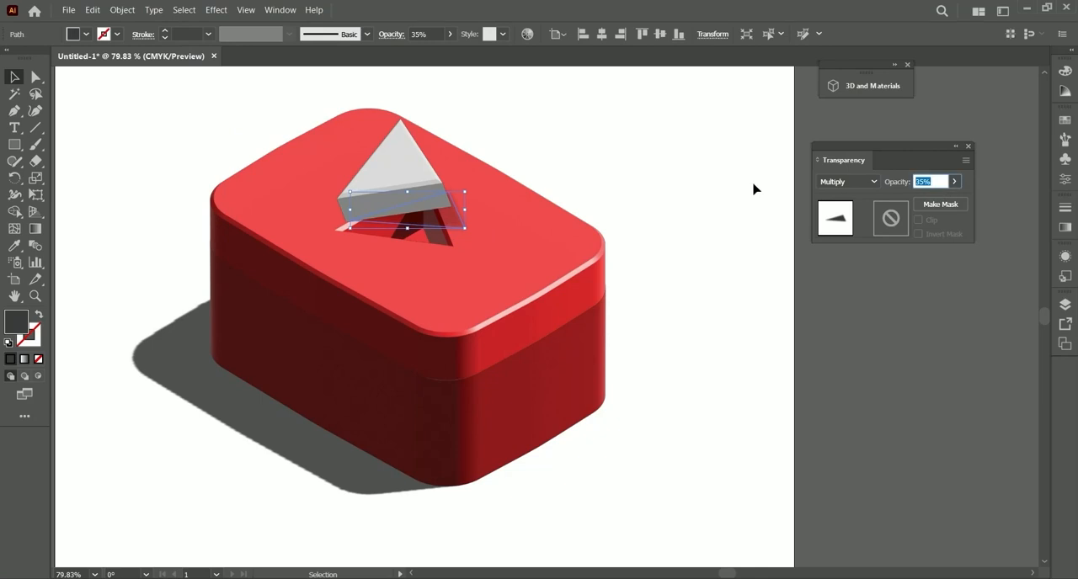
{"action": "type", "text": "20"}
{"action": "key", "text": "Return"}
{"action": "left_click", "coordinate": [815, 342]}
Step: Draw a background rectangle covering the whole artboard and send it to the back behind the artwork
{"action": "key", "text": "ctrl+minus"}
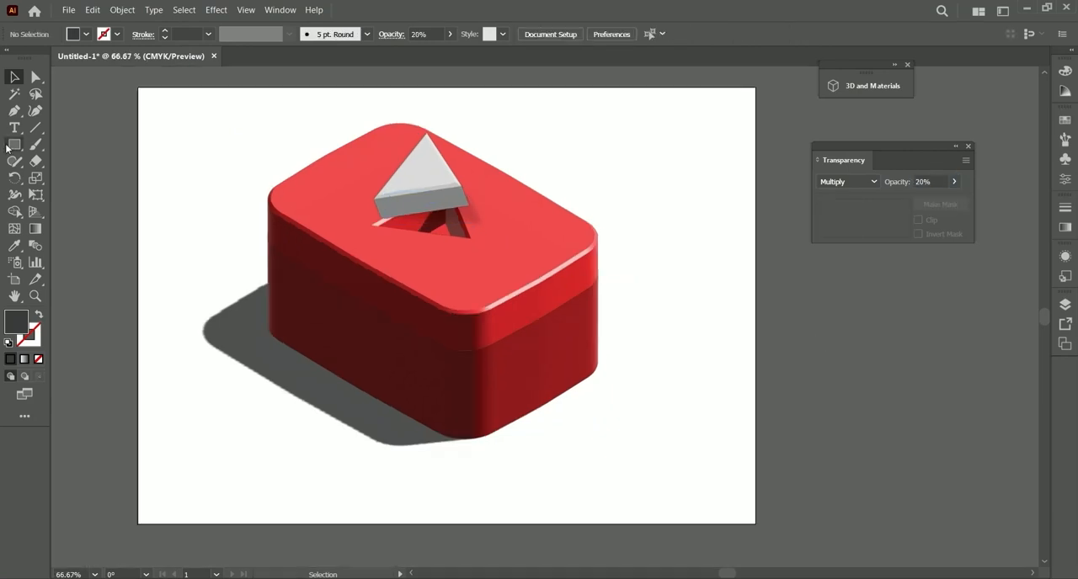
{"action": "left_click", "coordinate": [10, 146]}
{"action": "left_click_drag", "start_coordinate": [138, 86], "coordinate": [756, 524]}
{"action": "key", "text": "v"}
{"action": "right_click", "coordinate": [283, 126]}
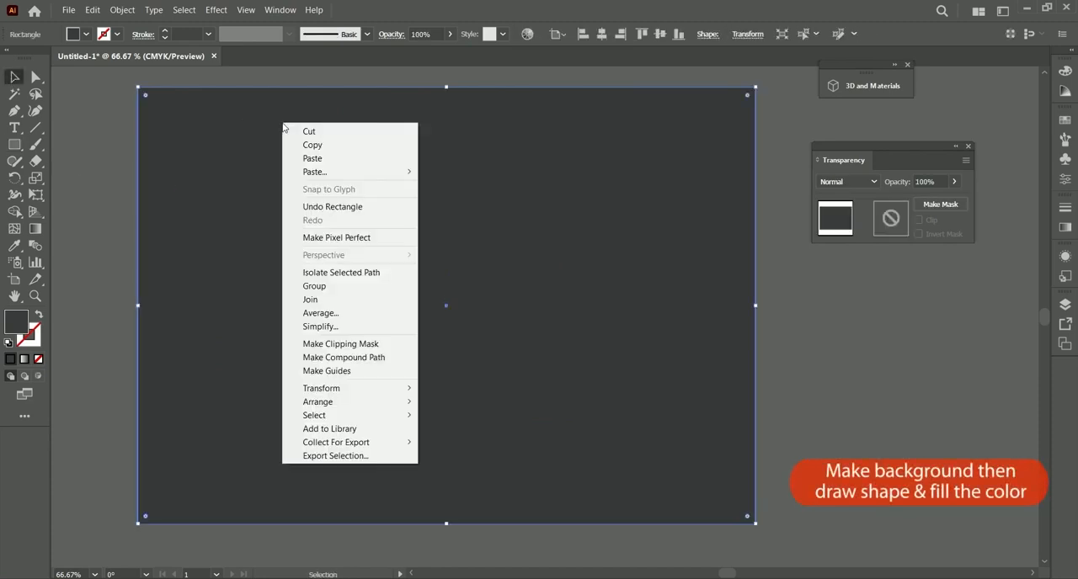
{"action": "mouse_move", "coordinate": [328, 403]}
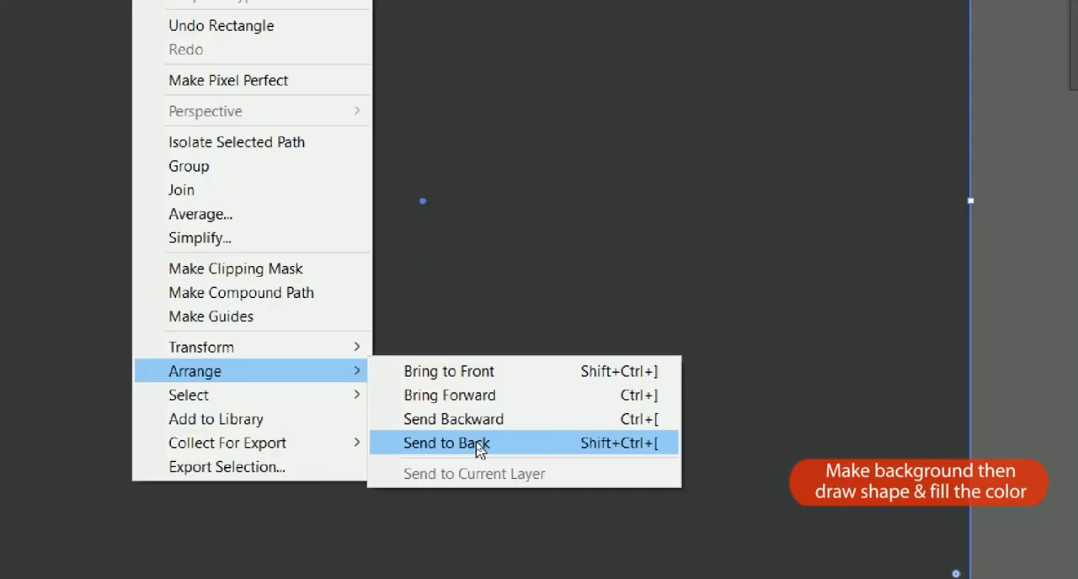
{"action": "left_click", "coordinate": [460, 442]}
Step: Fill the background rectangle with the red sampled from the square beside the "Color:" label, and deselect it
{"action": "left_click", "coordinate": [86, 34]}
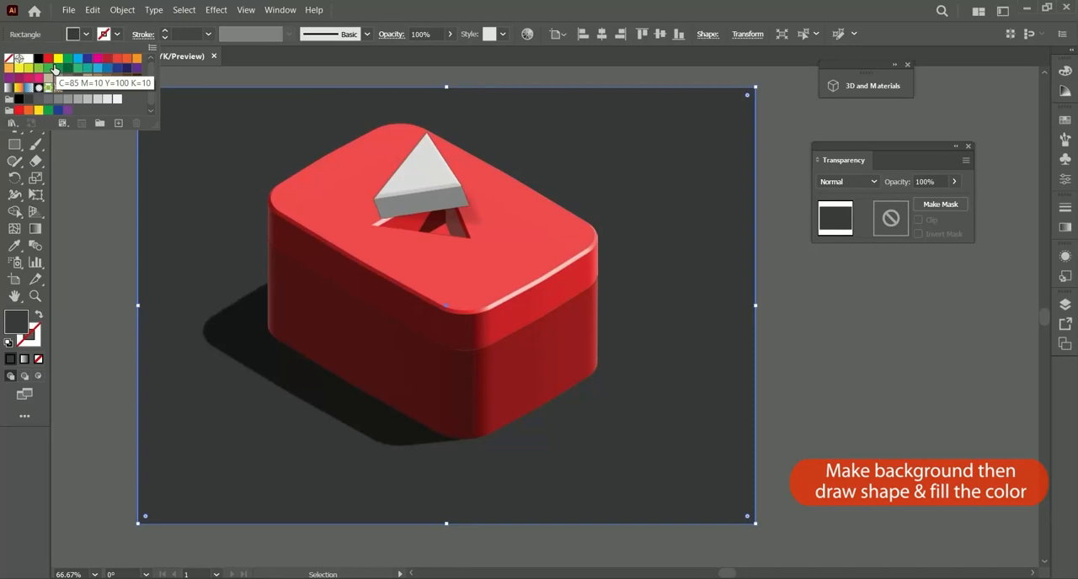
{"action": "left_click", "coordinate": [38, 58]}
{"action": "key", "text": "ctrl+minus"}
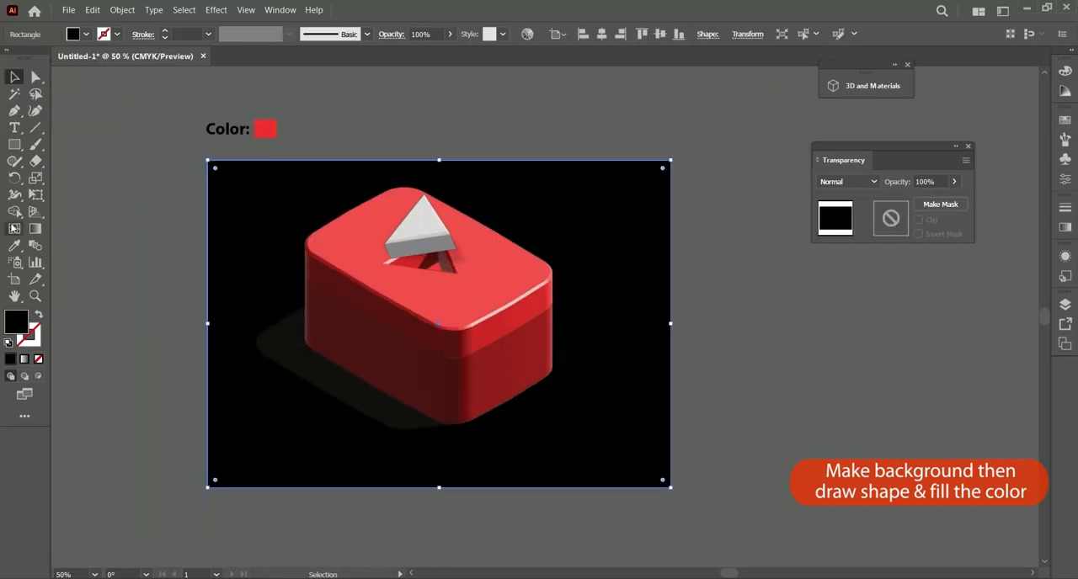
{"action": "left_click", "coordinate": [14, 245]}
{"action": "left_click", "coordinate": [265, 129]}
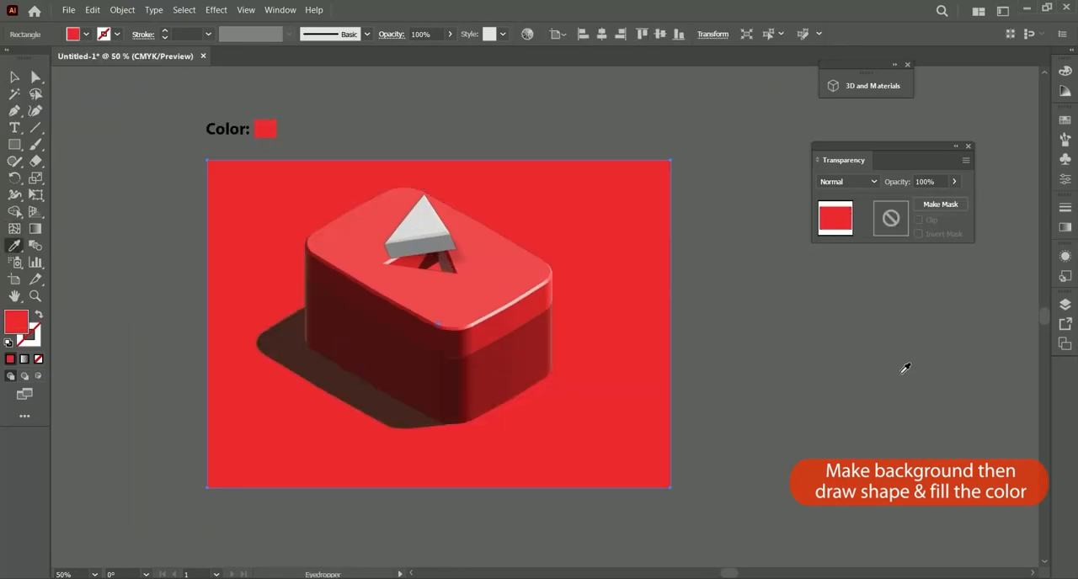
{"action": "key", "text": "v"}
{"action": "left_click", "coordinate": [863, 383]}
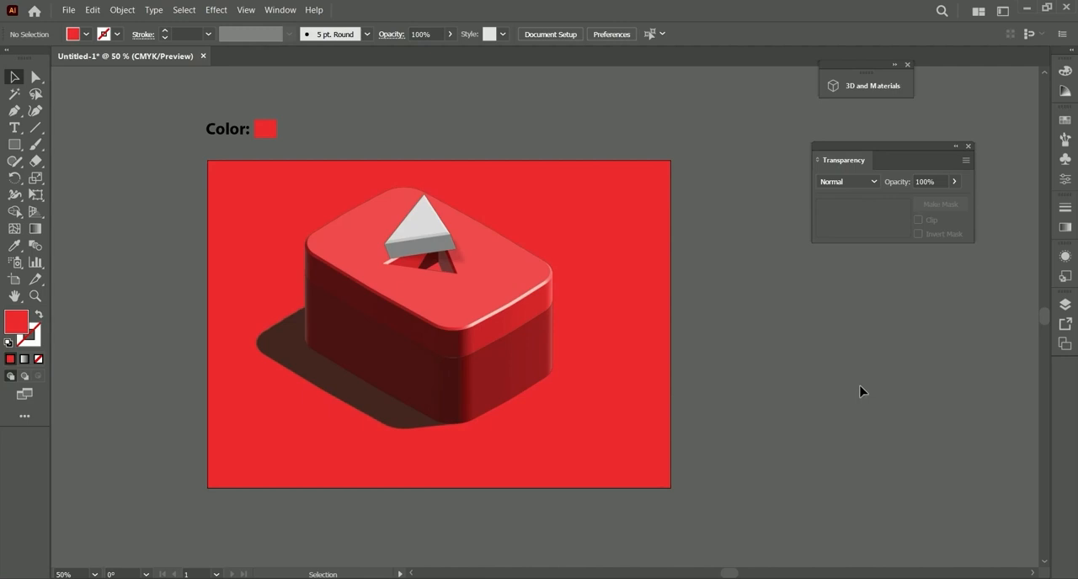
Step: Set the extrusion depth of the lower red block to 120 pt
{"action": "left_click", "coordinate": [527, 362]}
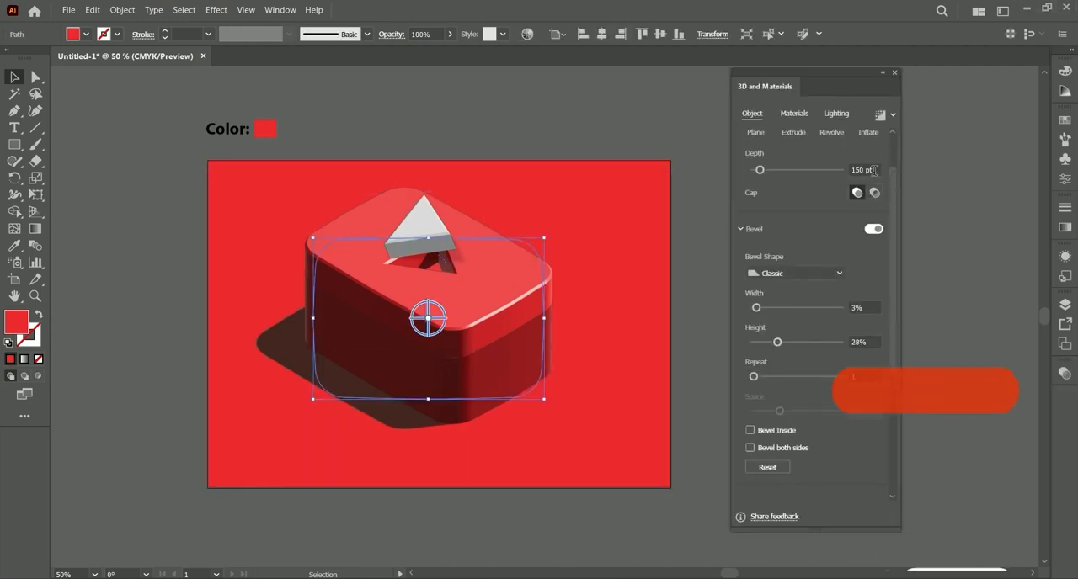
{"action": "left_click", "coordinate": [864, 170]}
{"action": "type", "text": "120"}
{"action": "key", "text": "Return"}
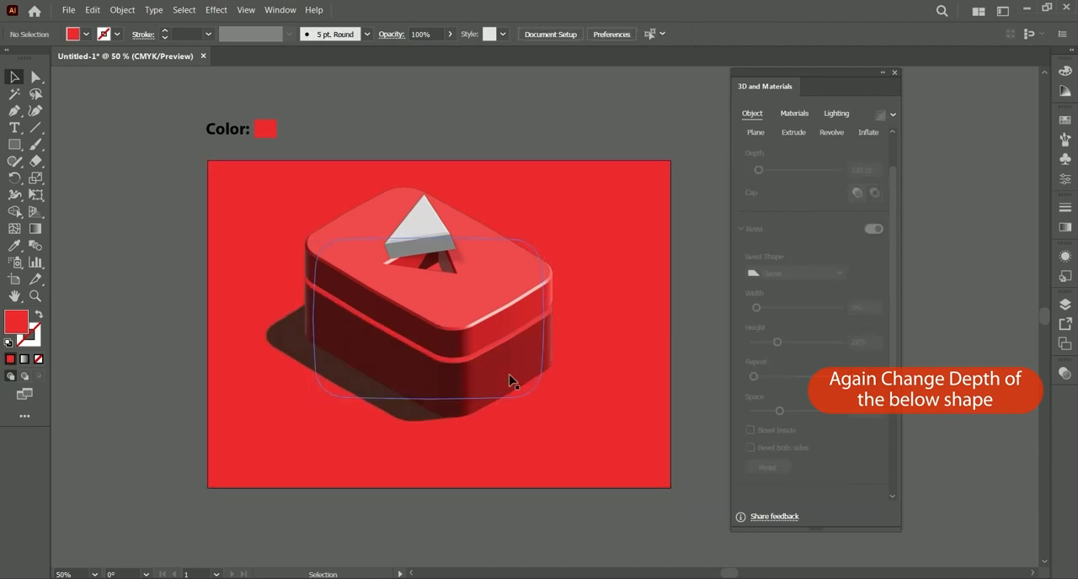
Step: Move the lower red block up until it meets the underside of the upper block, and deselect it
{"action": "scroll", "coordinate": [512, 376], "scroll_direction": "up", "scroll_amount": 4}
{"action": "left_click", "coordinate": [509, 400]}
{"action": "left_click_drag", "start_coordinate": [497, 390], "coordinate": [496, 379]}
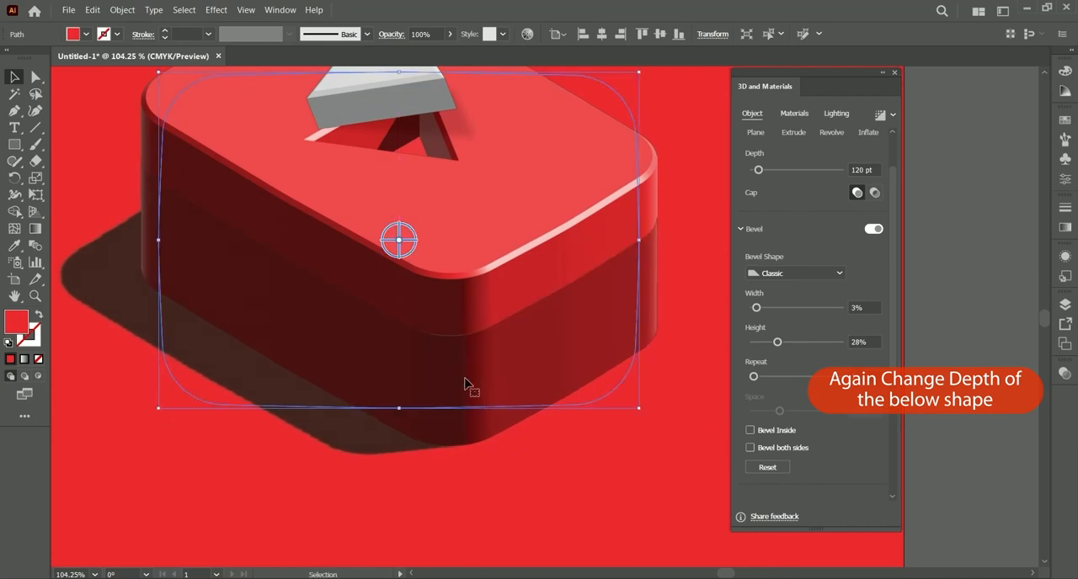
{"action": "scroll", "coordinate": [469, 386], "scroll_direction": "down", "scroll_amount": 3}
{"action": "key", "text": "space"}
{"action": "left_click_drag", "start_coordinate": [530, 411], "coordinate": [378, 381]}
{"action": "left_click", "coordinate": [676, 316]}
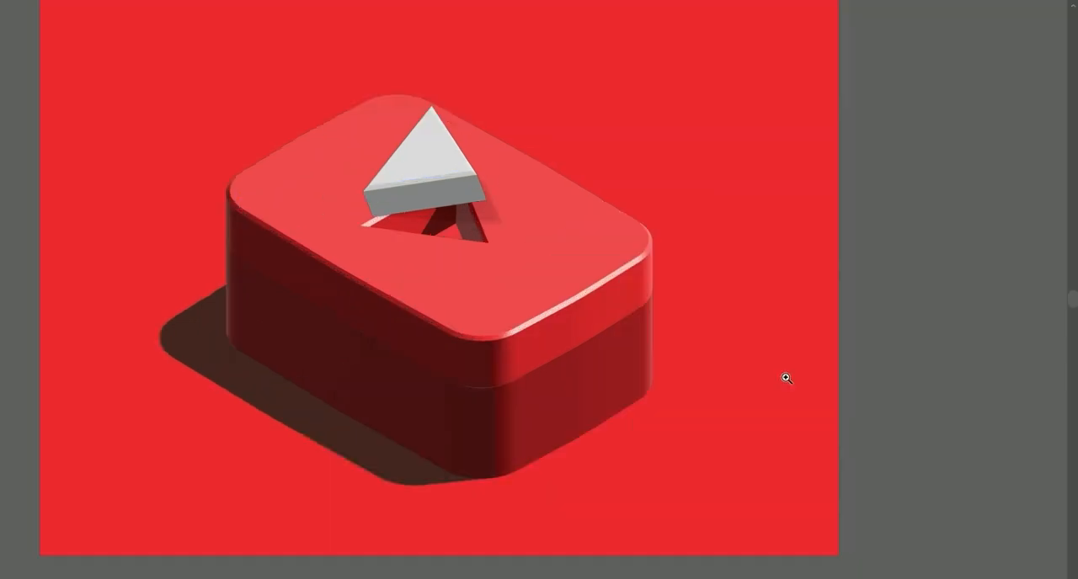